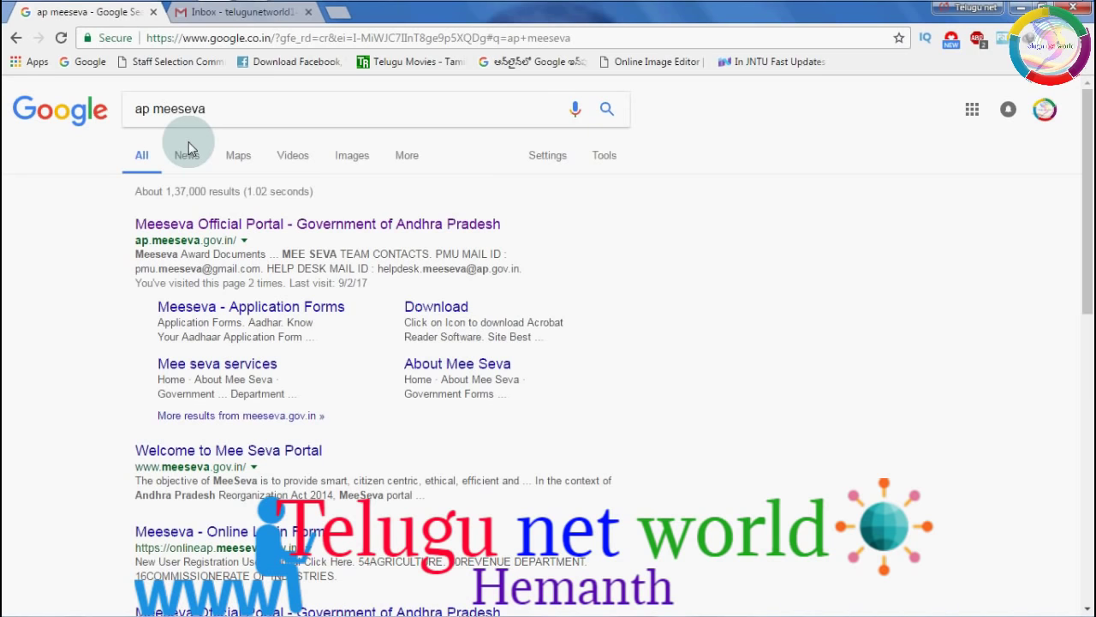
Step: Open the Meeseva Official Portal from the search results
left_click(265, 228)
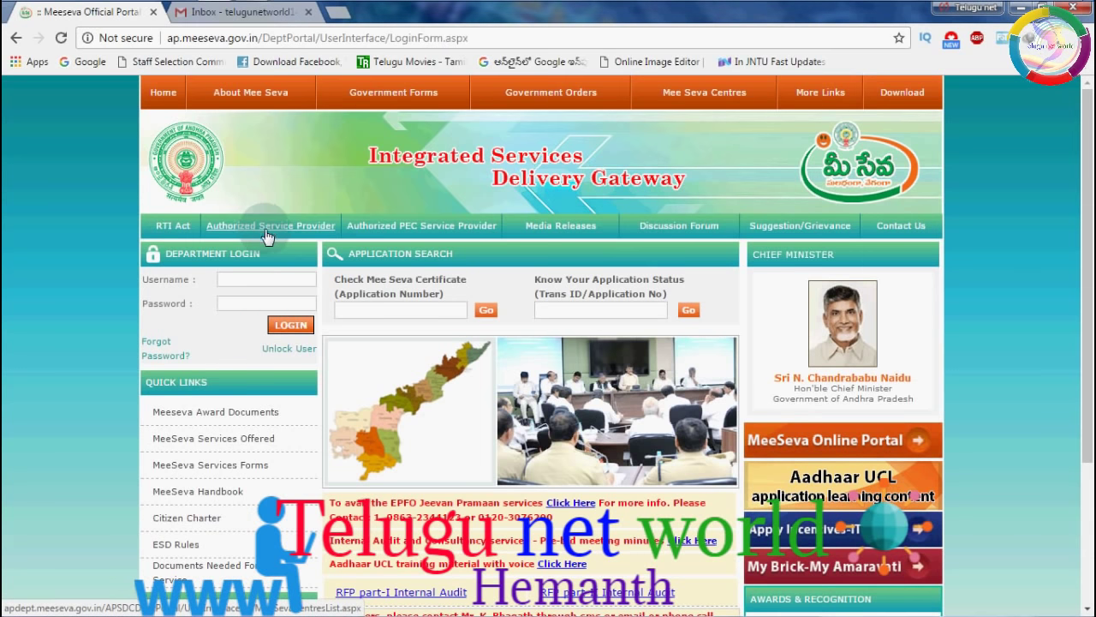
scroll(455, 239, "down", 2)
scroll(244, 170, "up", 2)
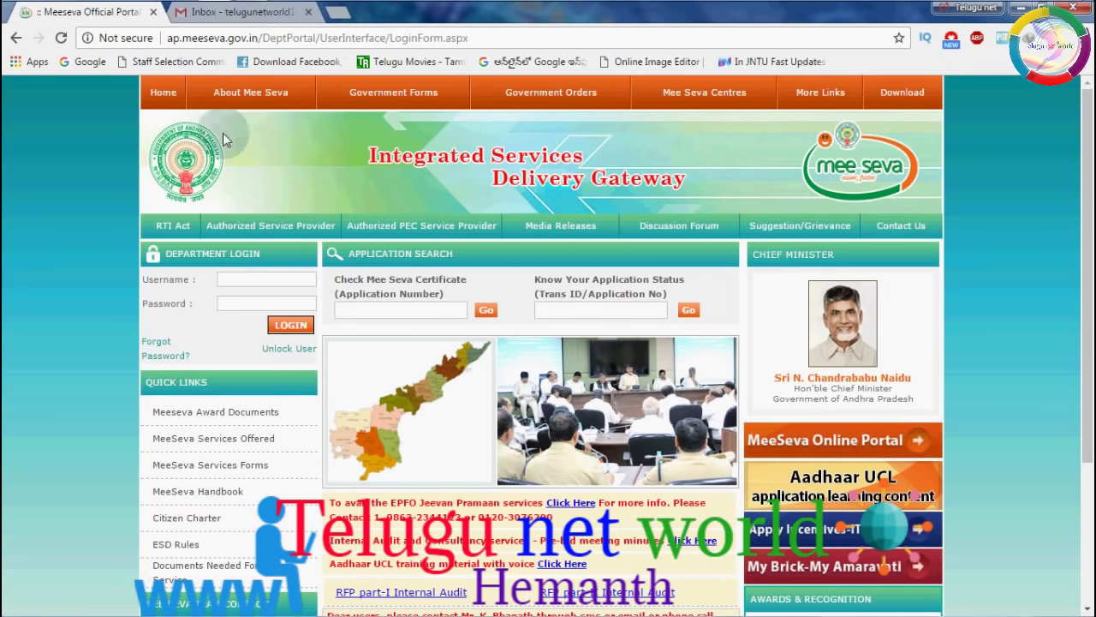
scroll(588, 336, "down", 2)
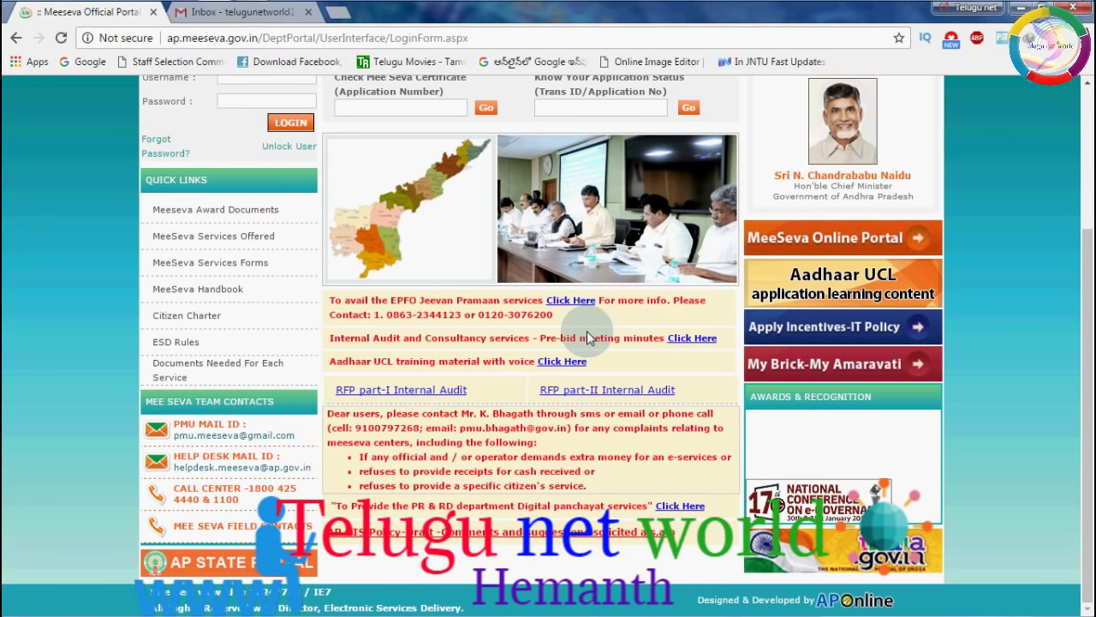
Step: Open the MeeSeva Online Portal, dismiss the cashless-payments popup, and start New Registration
left_click(830, 244)
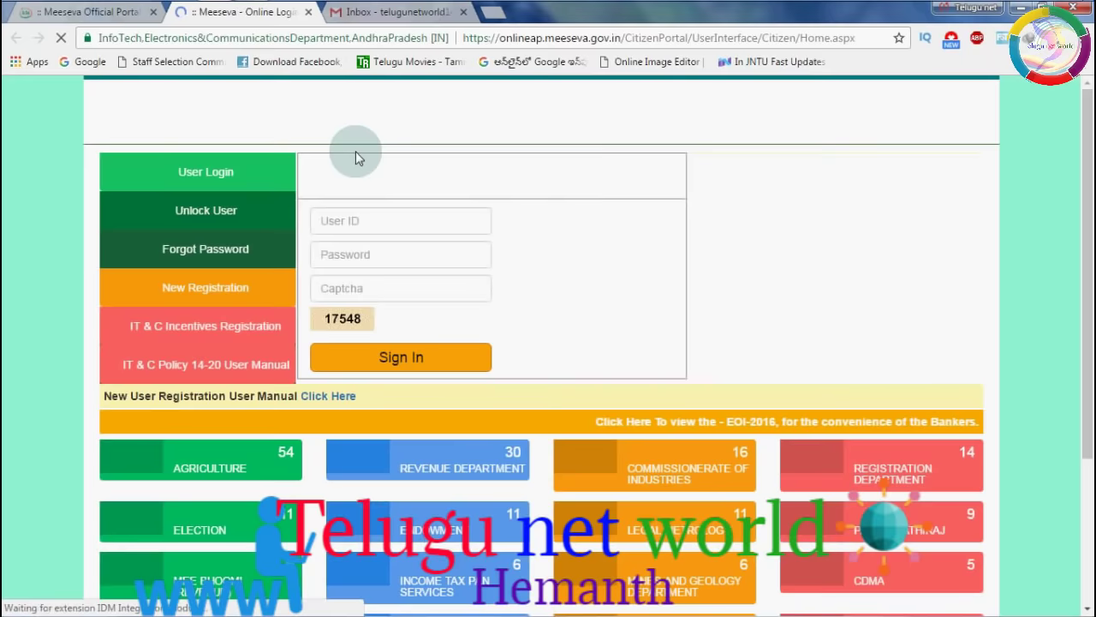
scroll(737, 264, "down", 2)
scroll(736, 264, "up", 3)
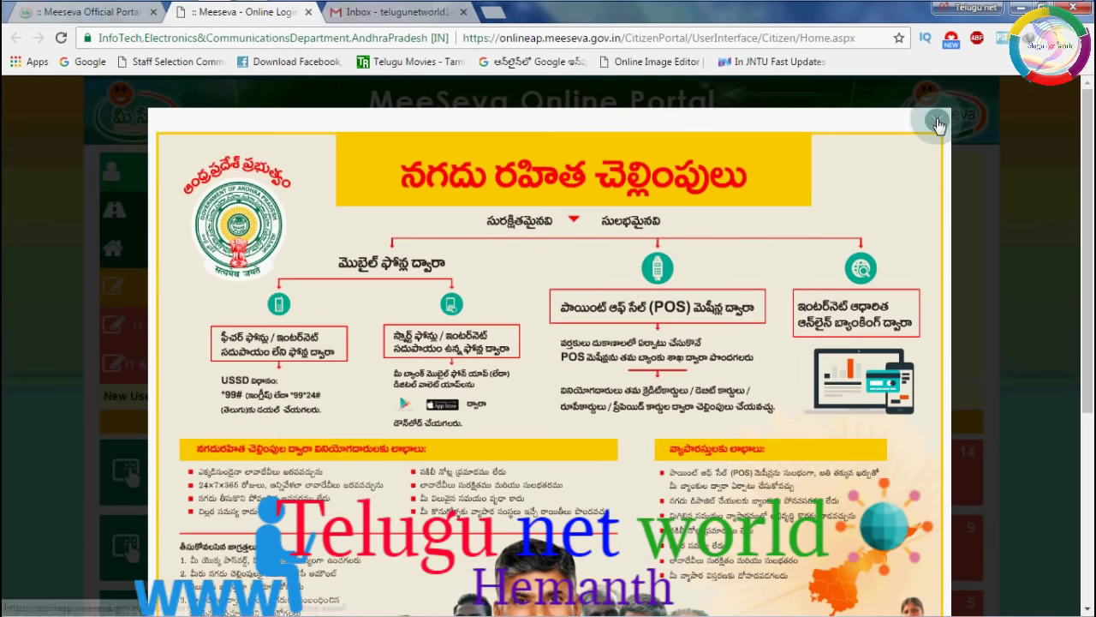
left_click(935, 113)
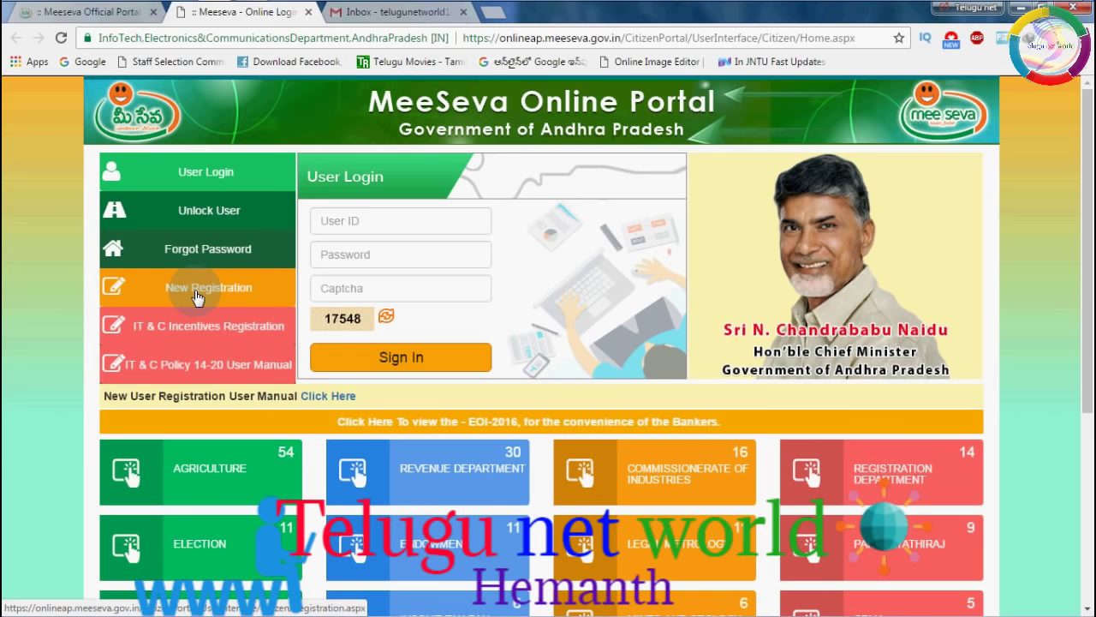
left_click(197, 293)
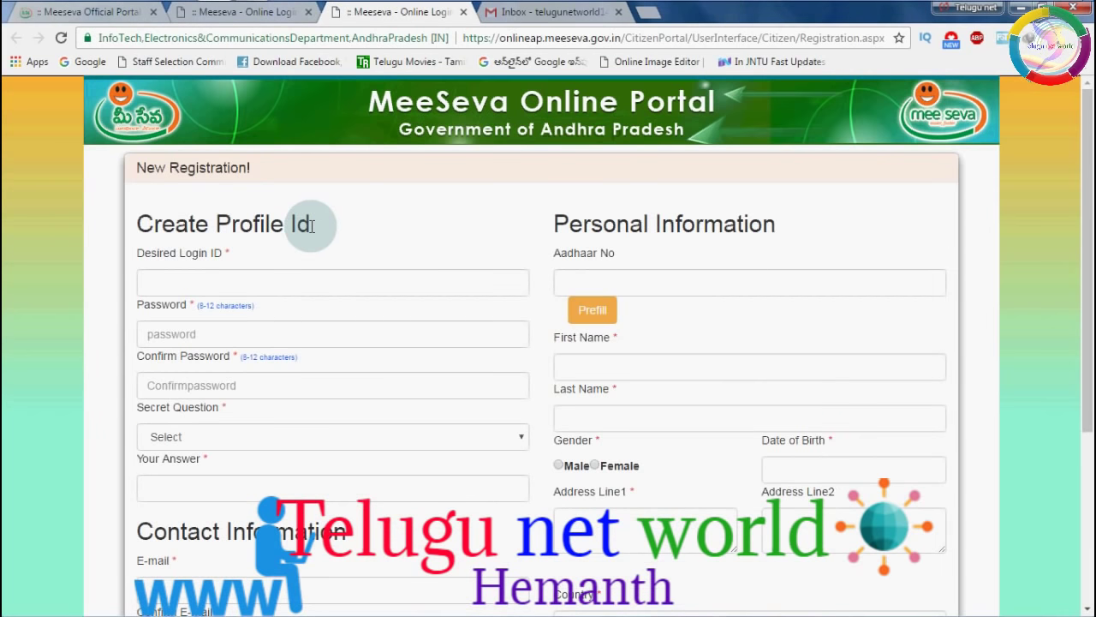
Step: Enter the desired login ID, then type the account password and its confirmation
scroll(284, 247, "down", 3)
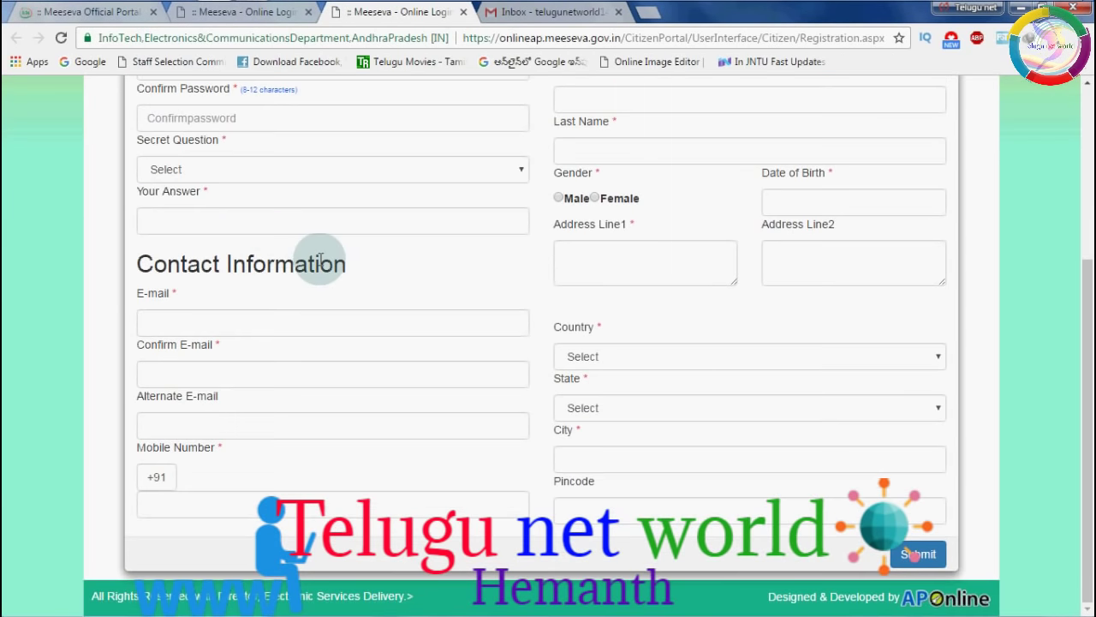
scroll(351, 275, "up", 2)
left_click(270, 175)
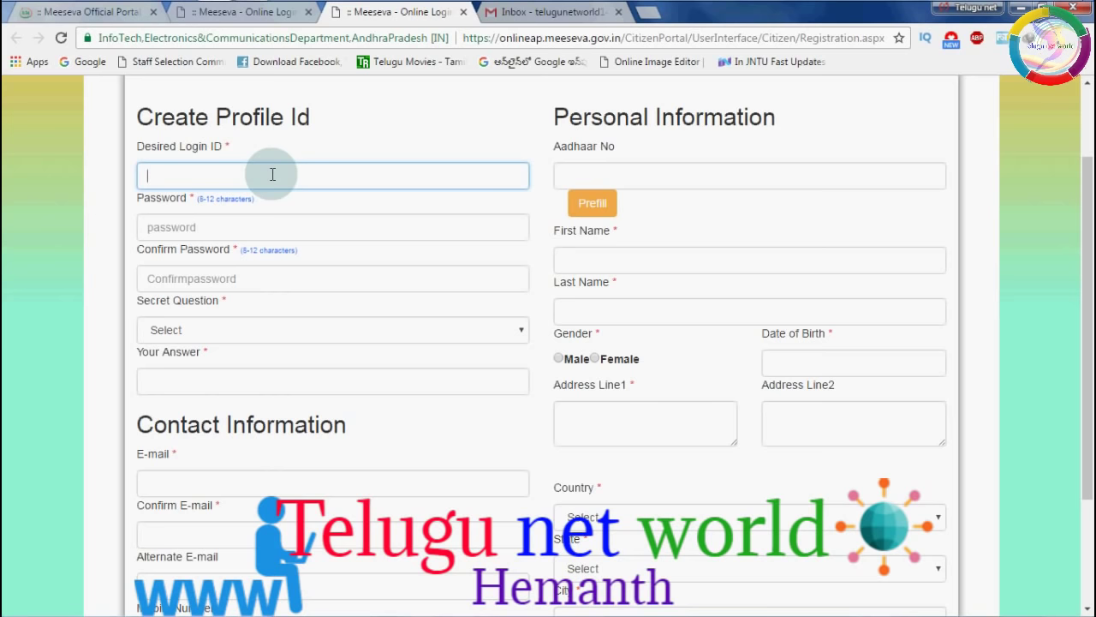
type("telugu")
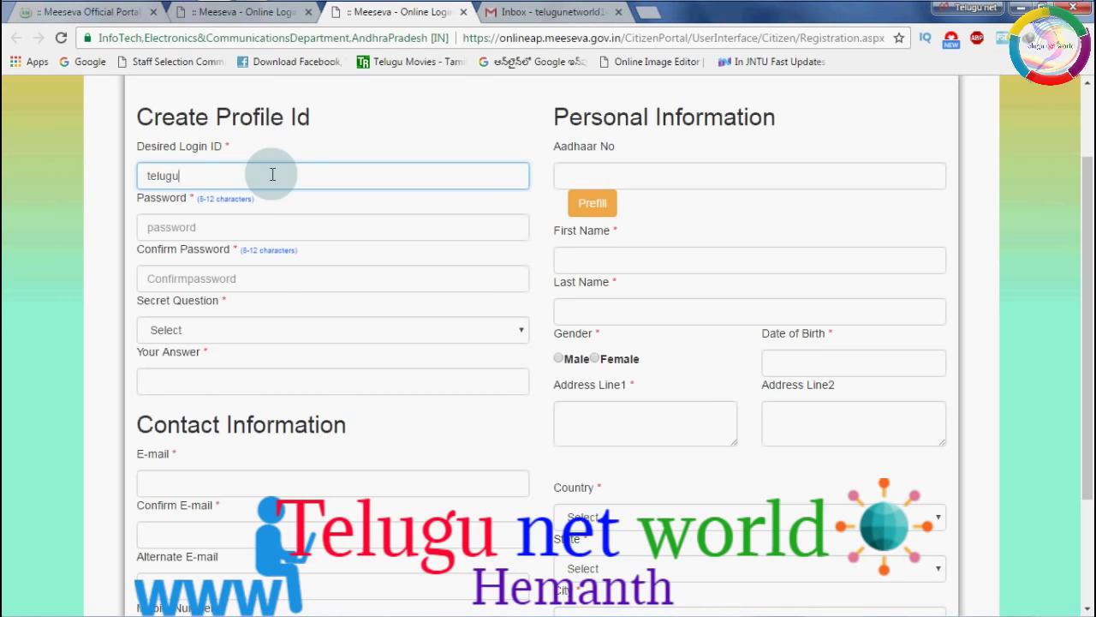
type("net")
left_click(273, 233)
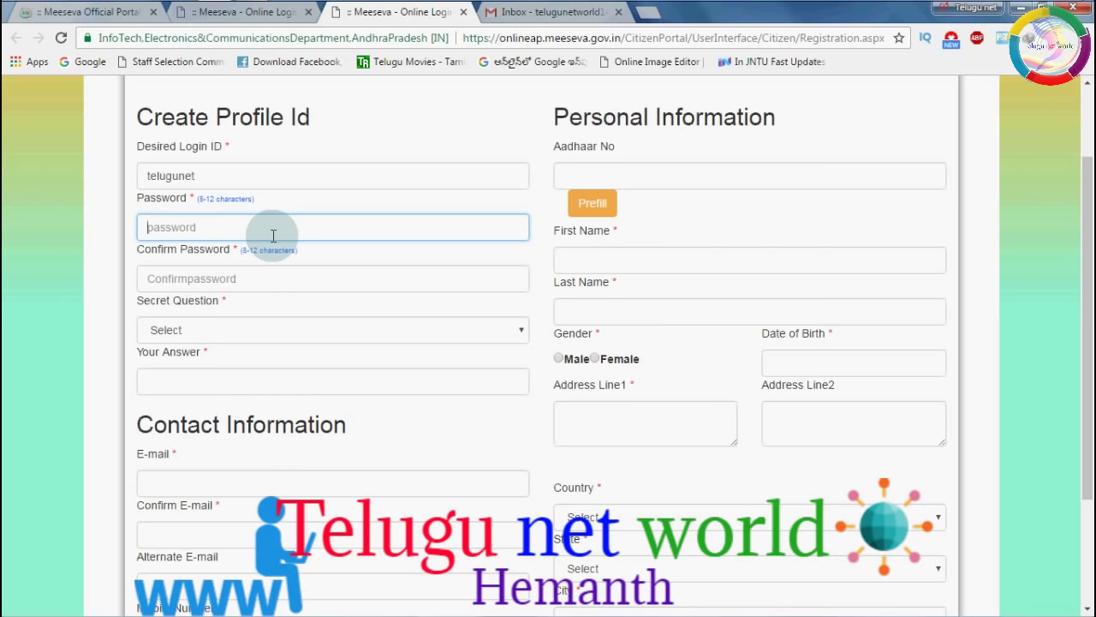
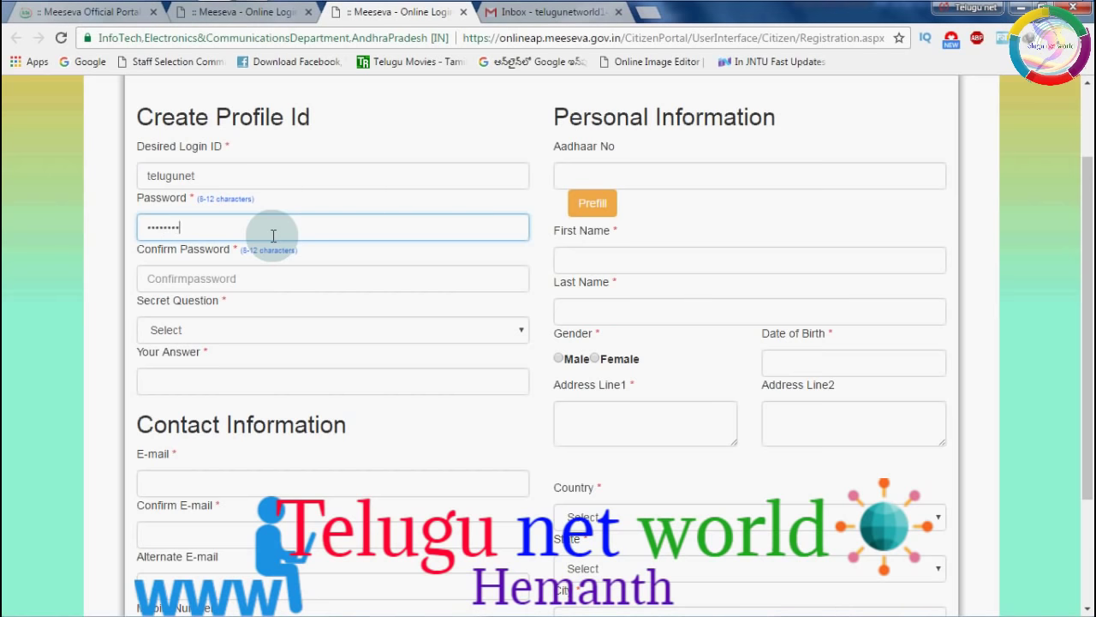
key("Tab")
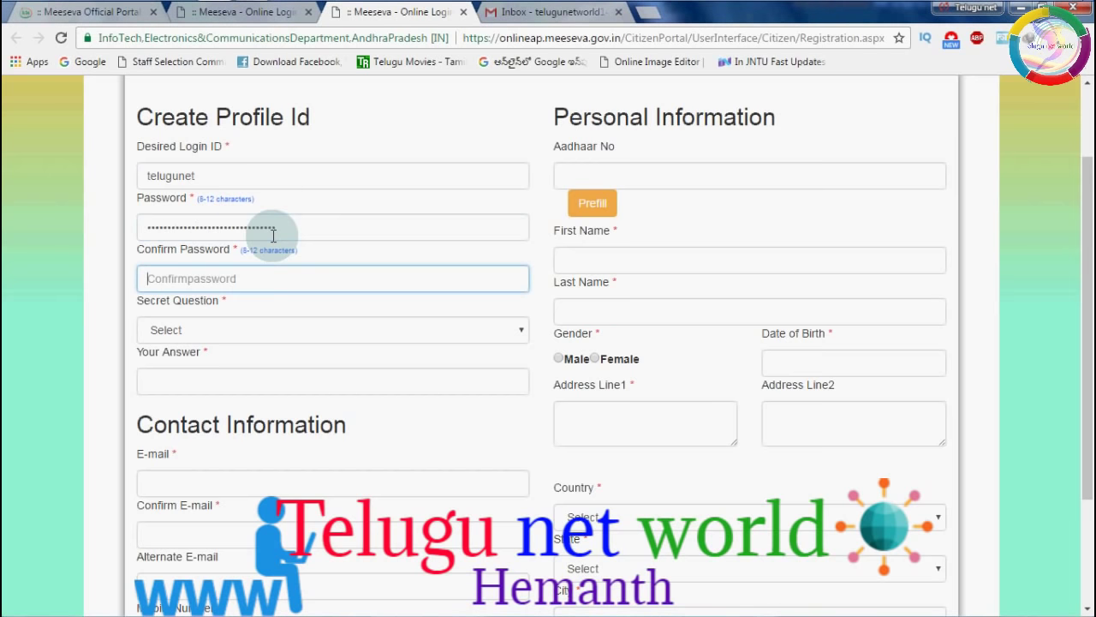
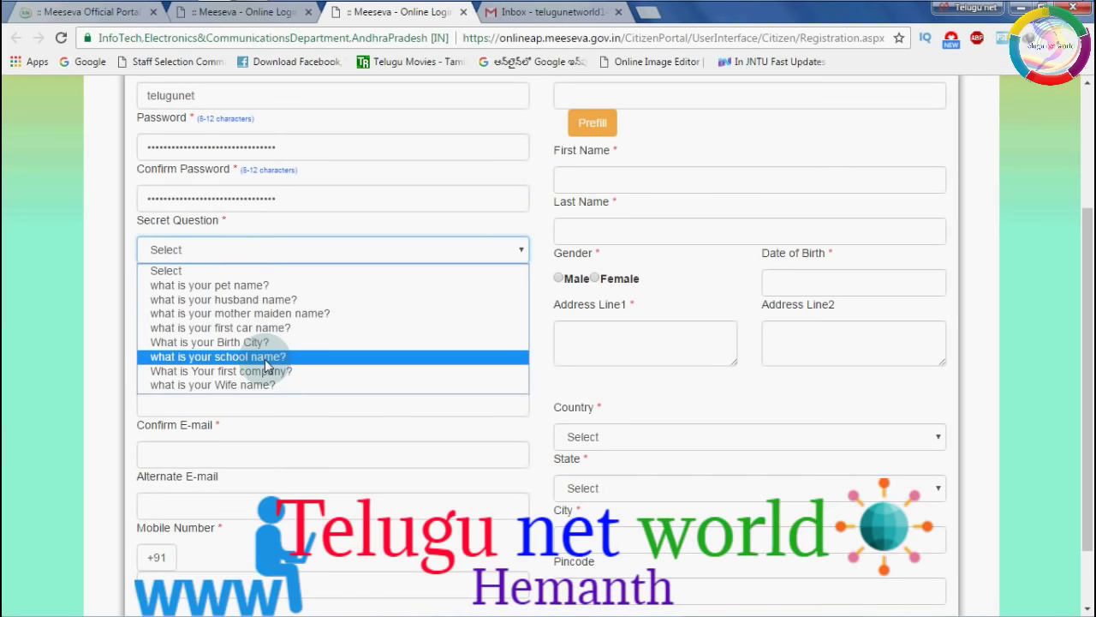
Step: Choose 'What is your Birth City?' as the secret question and type its answer
left_click(265, 359)
left_click(283, 257)
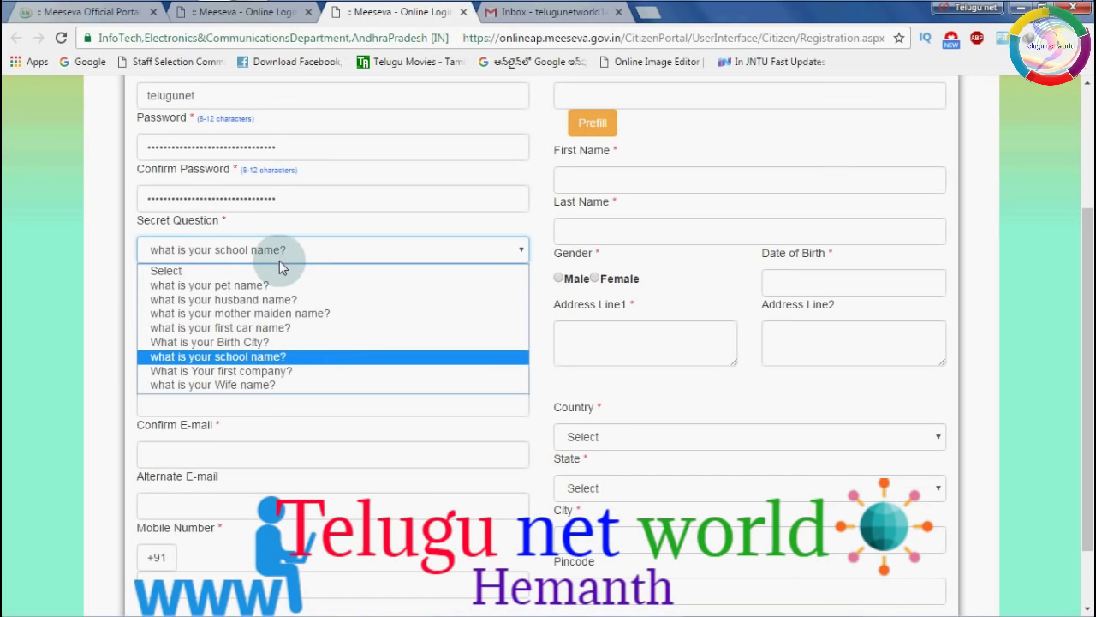
left_click(253, 342)
left_click(256, 303)
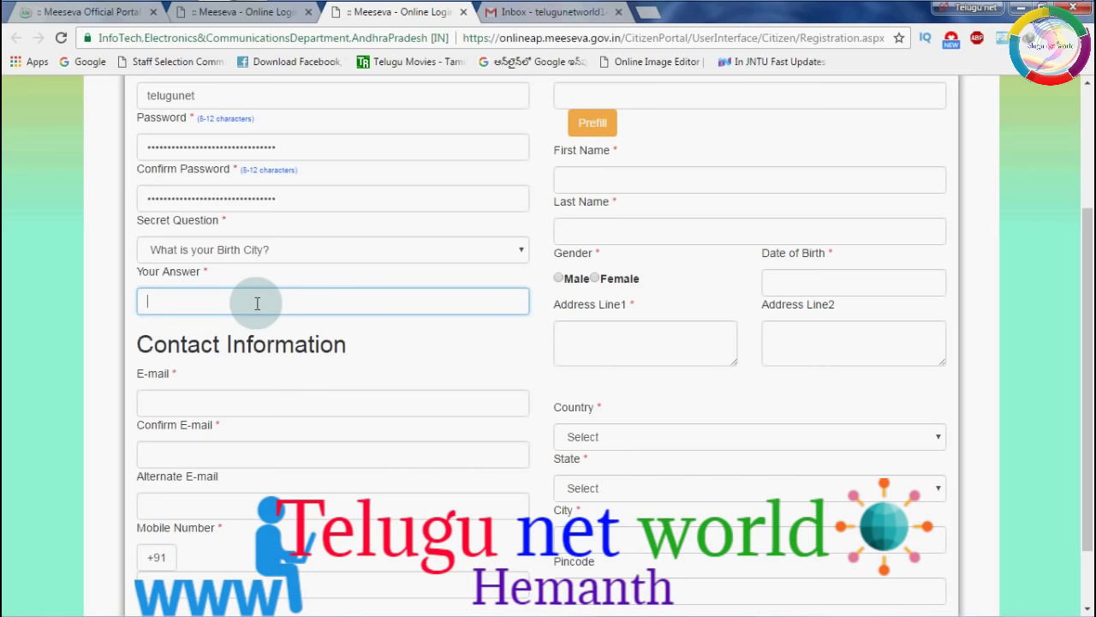
Step: Fill in the first and last name, select Male, and enter birth date 11/12/1995
scroll(252, 305, "down", 1)
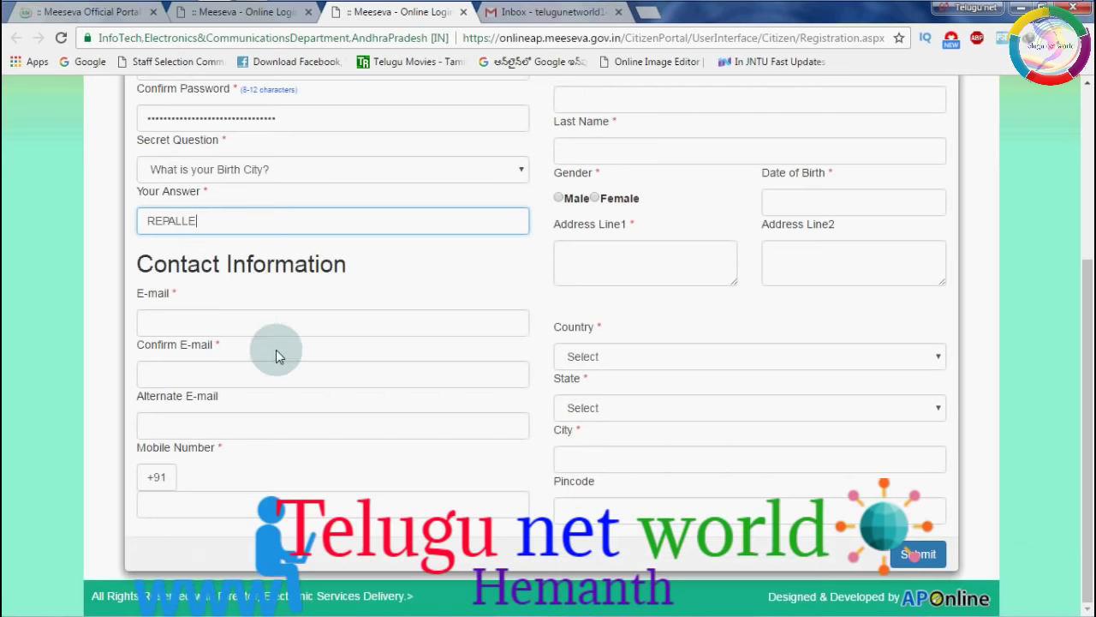
scroll(512, 311, "up", 2)
left_click(617, 251)
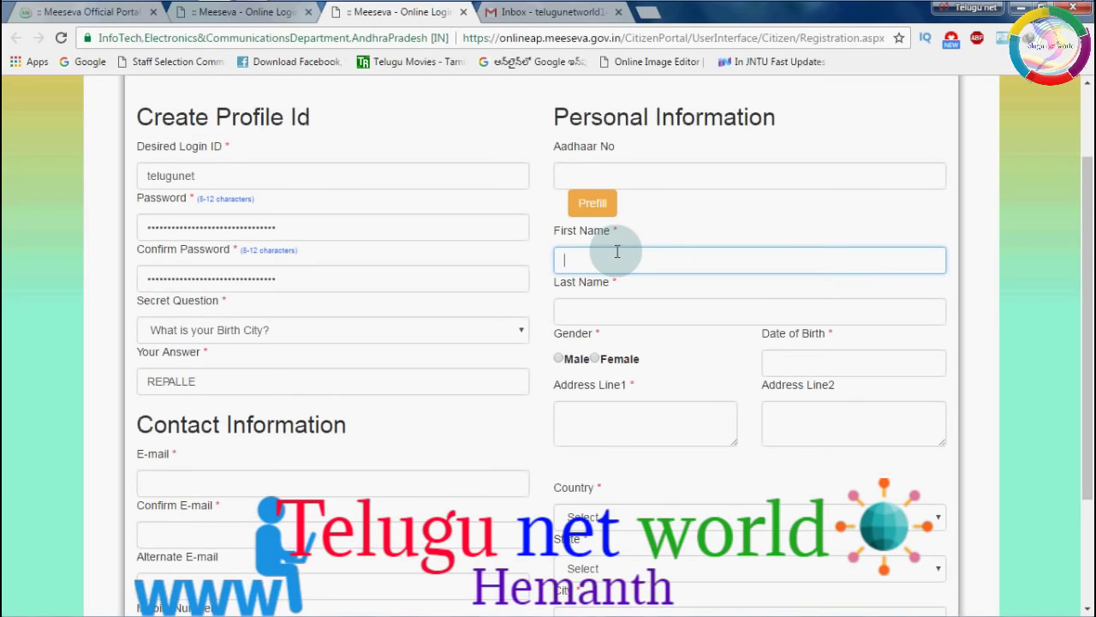
type("TELUGU")
key("Tab")
type("NETWORLD")
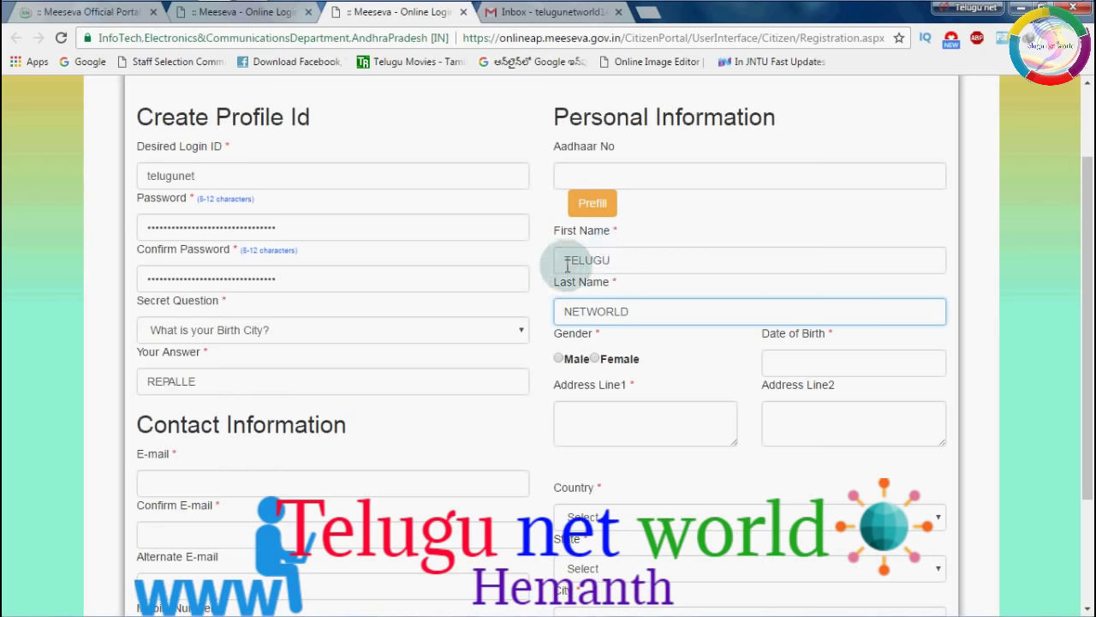
scroll(567, 266, "down", 2)
left_click(558, 198)
left_click(773, 202)
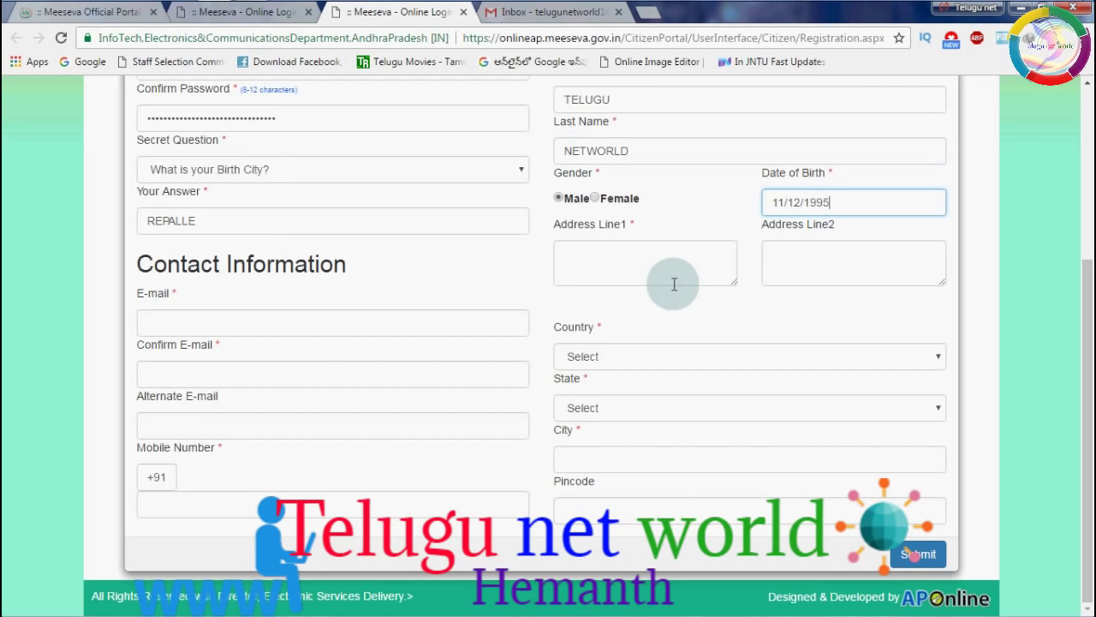
Step: Enter the postal address in Address Line 1 and Address Line 2
left_click(672, 259)
type("PETERU")
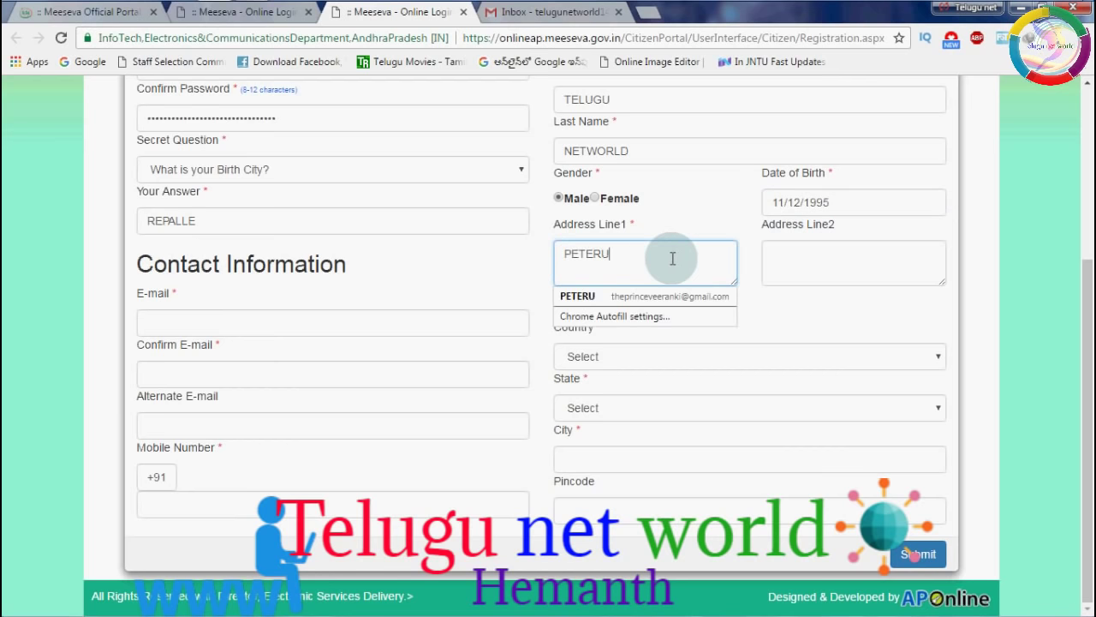
key("Tab")
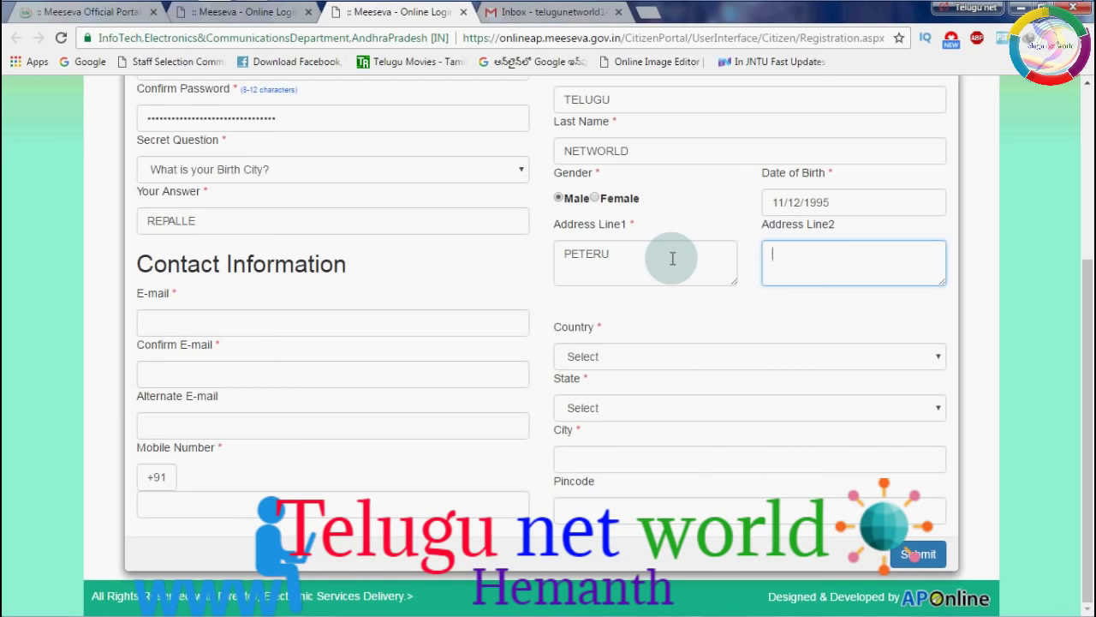
type("PETERU")
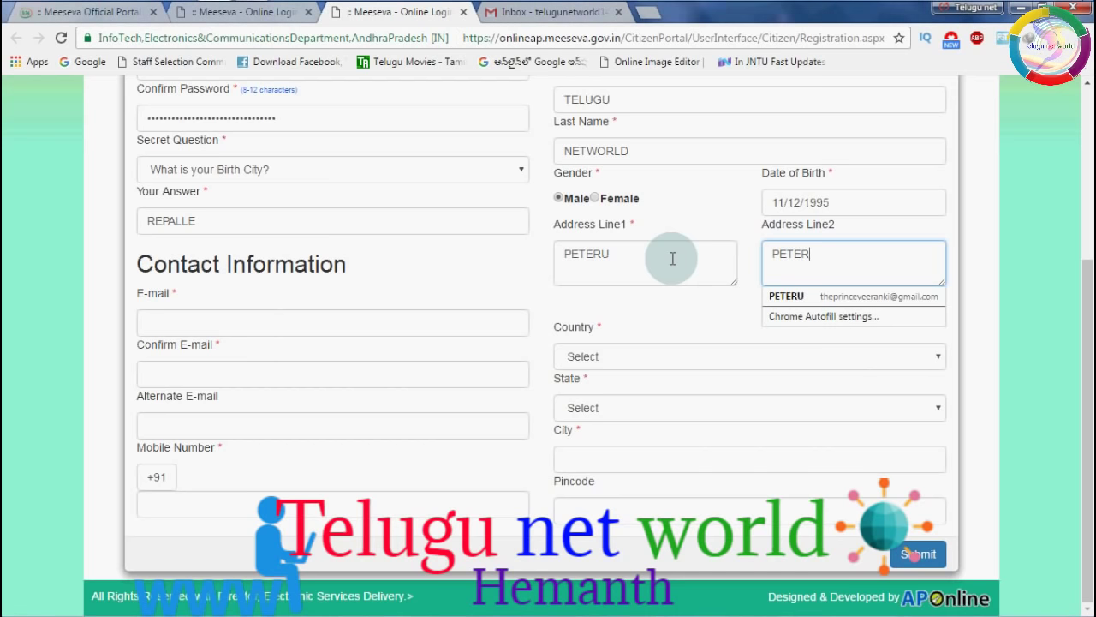
Step: Enter the e-mail address in both e-mail fields and move to the mobile number
left_click(338, 322)
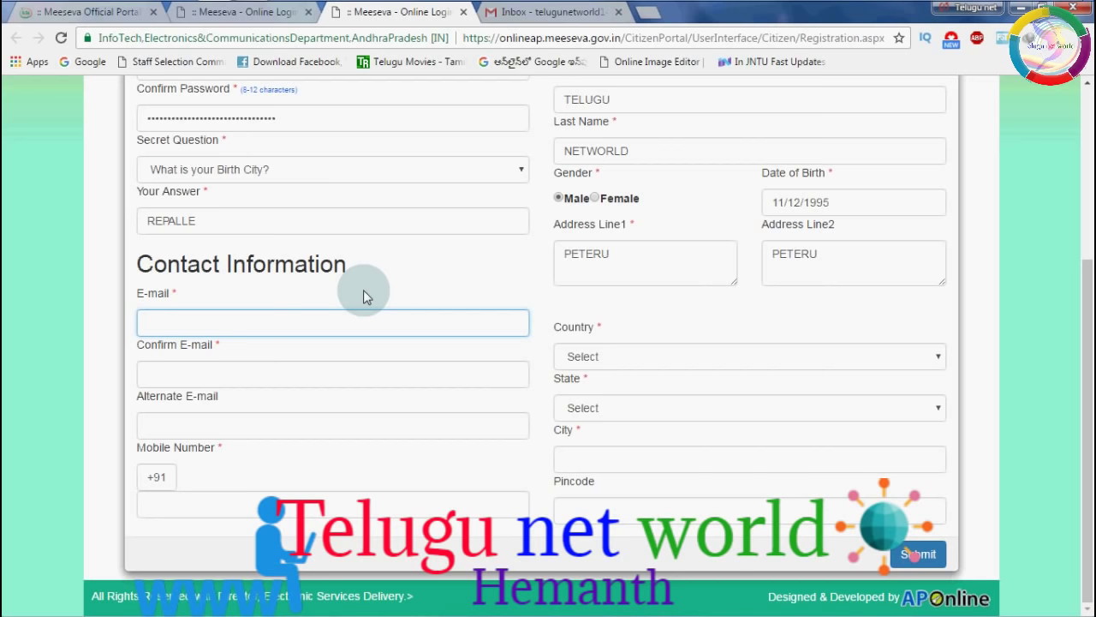
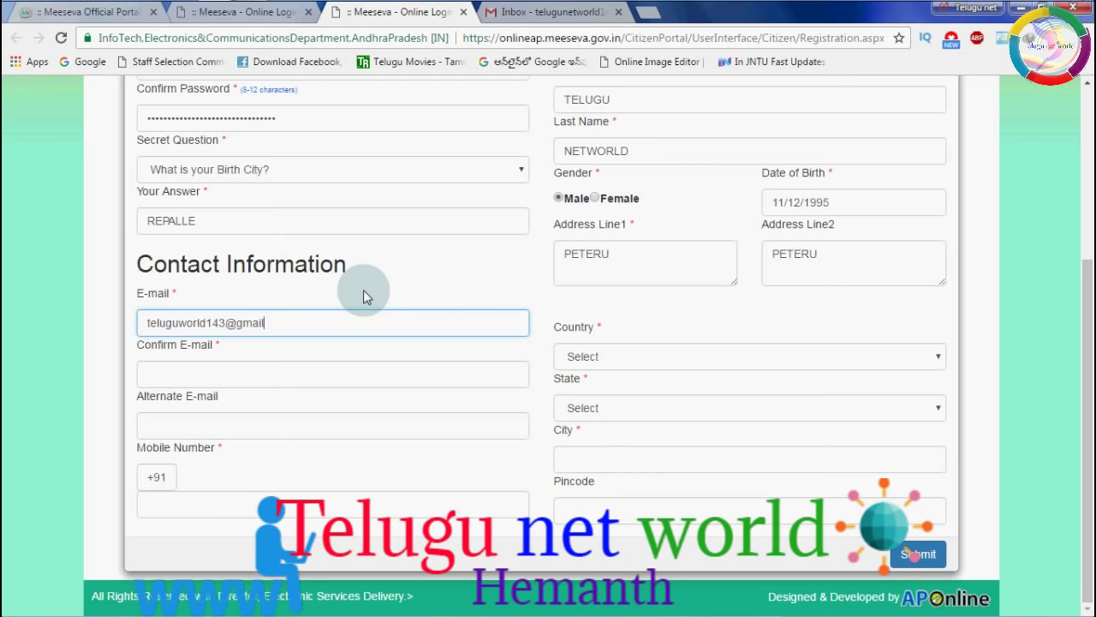
key("Tab")
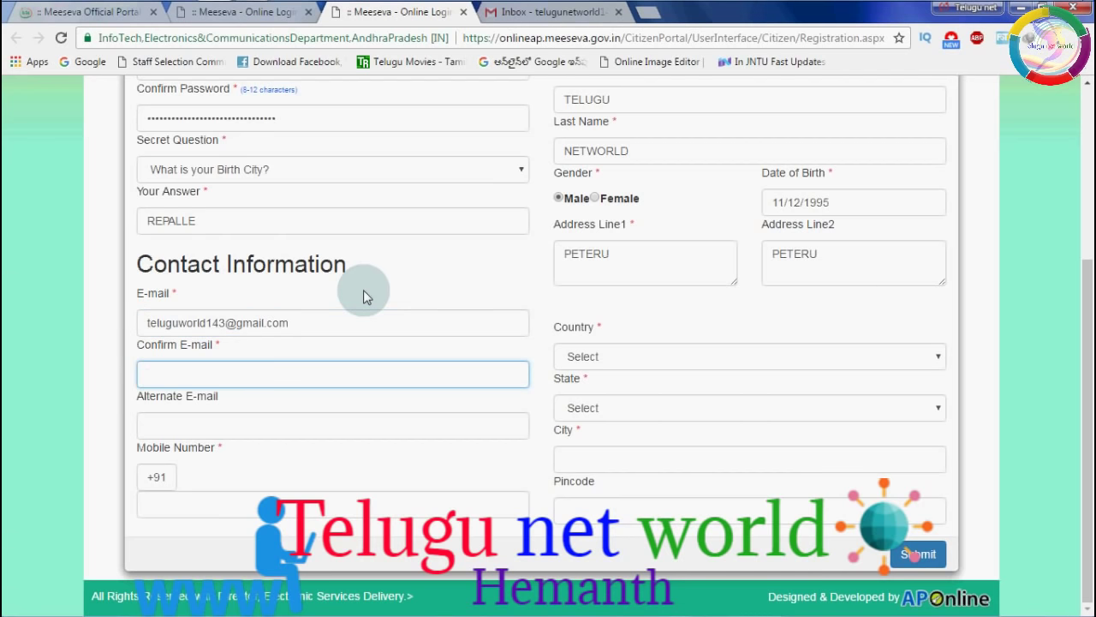
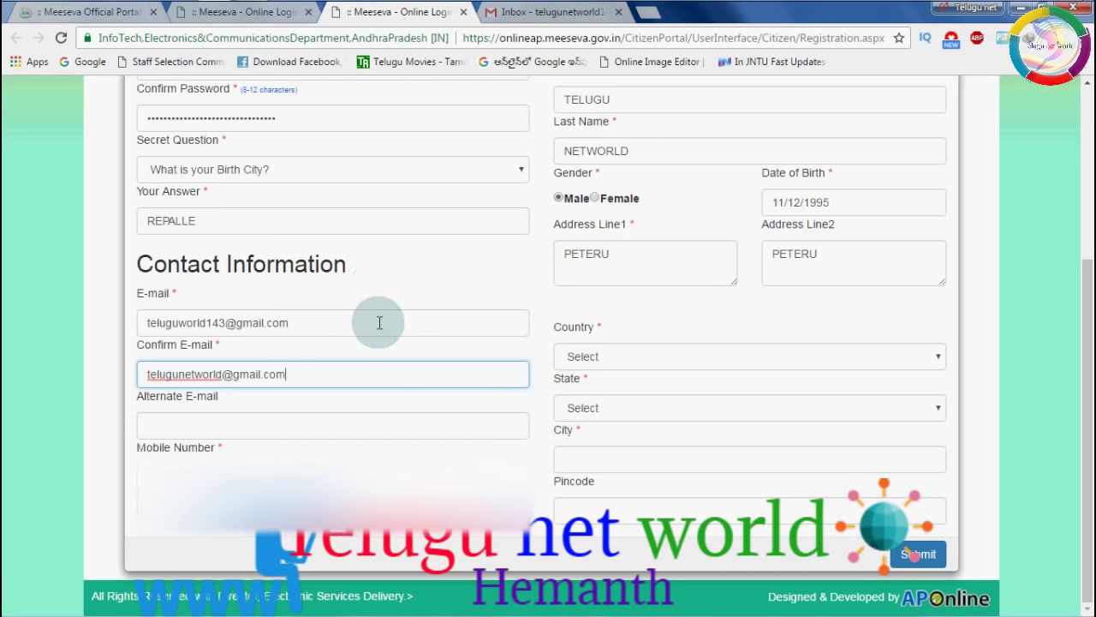
left_click(264, 433)
left_click(294, 409)
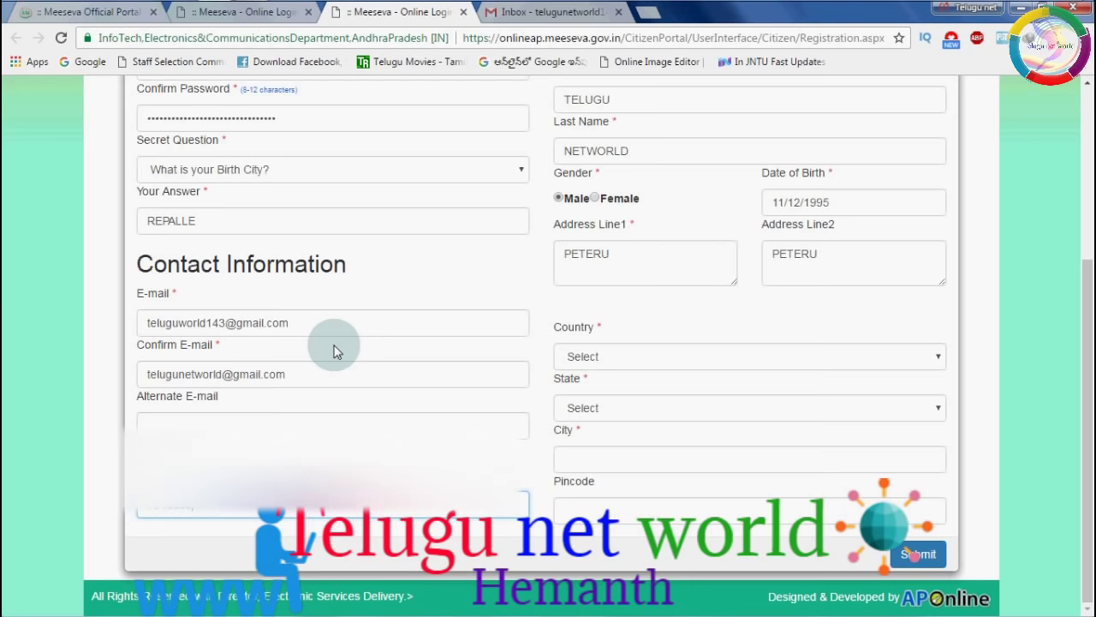
Step: Set Country to India and State to Andhra Pradesh
left_click(614, 355)
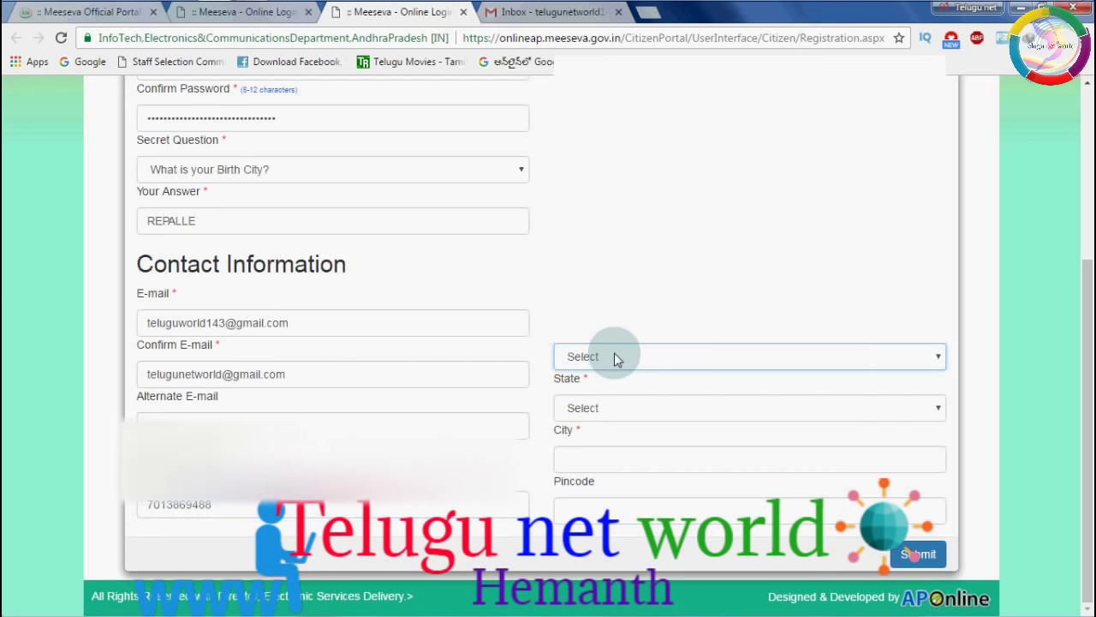
key("i")
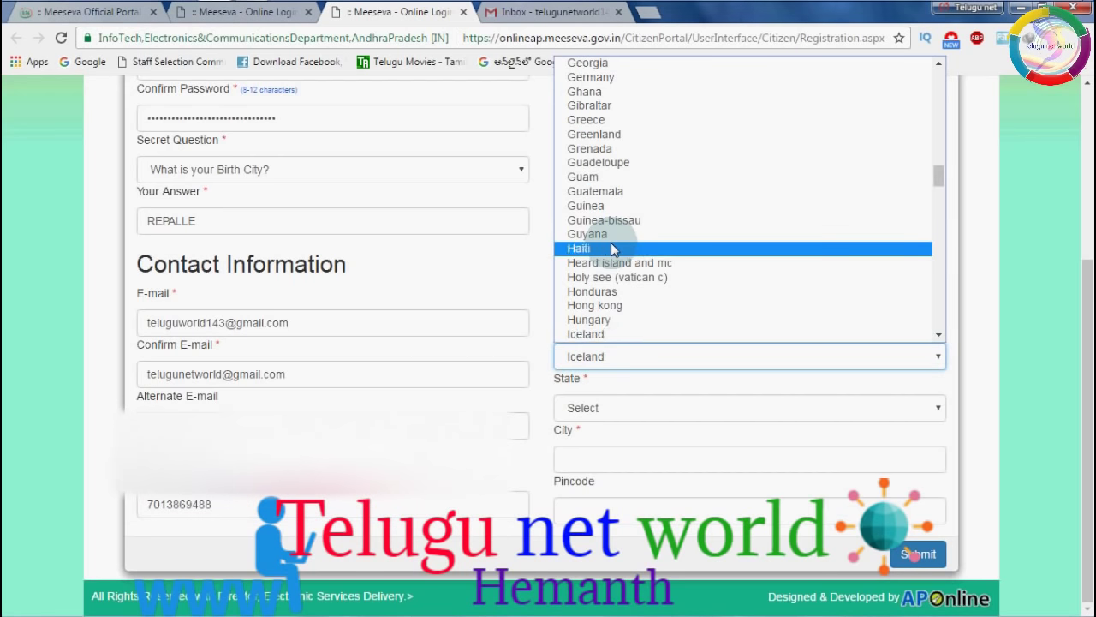
key("Down")
key("Down")
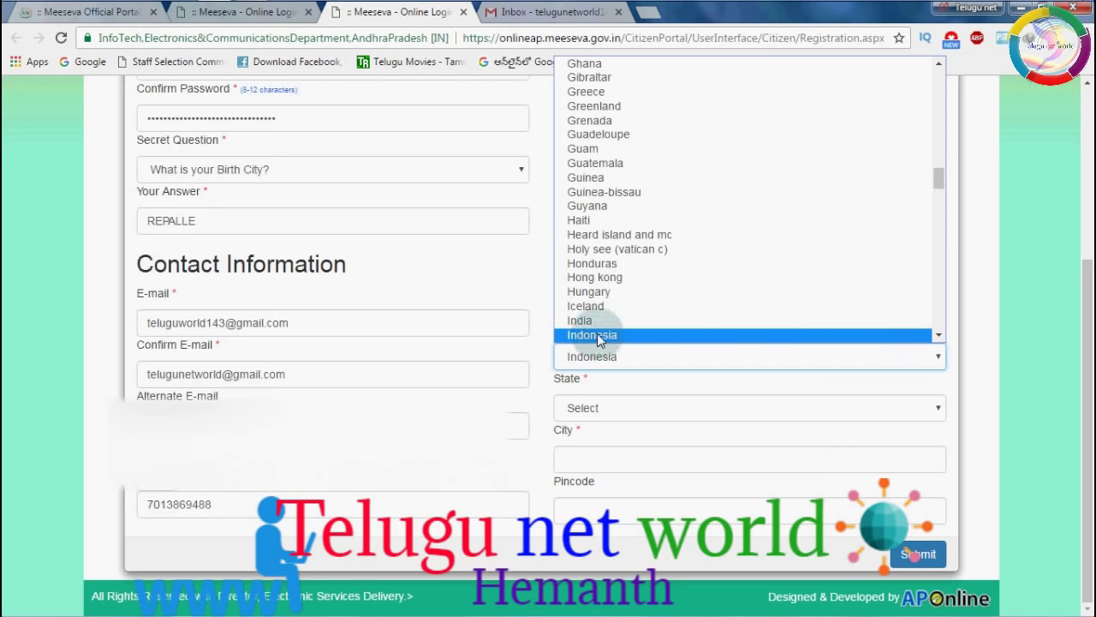
left_click(592, 318)
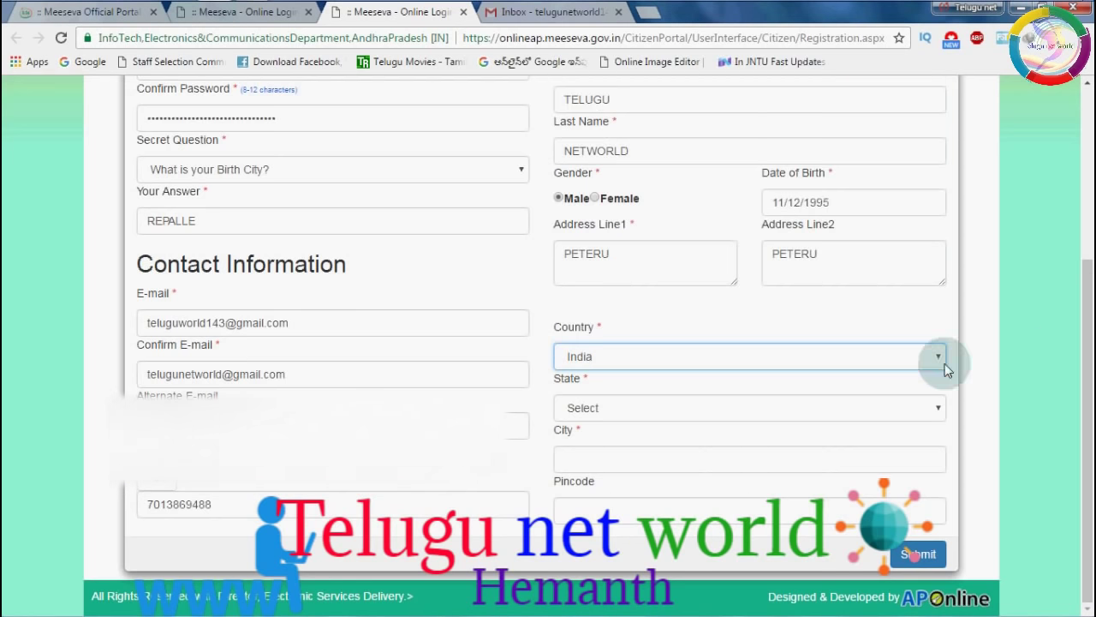
left_click(655, 406)
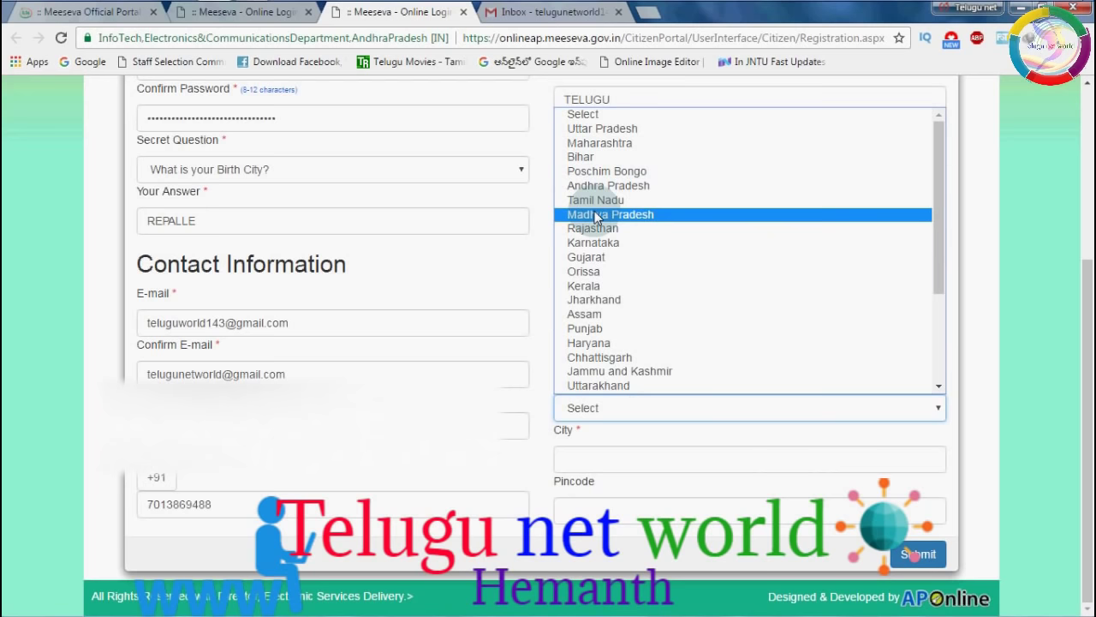
left_click(599, 185)
left_click(995, 348)
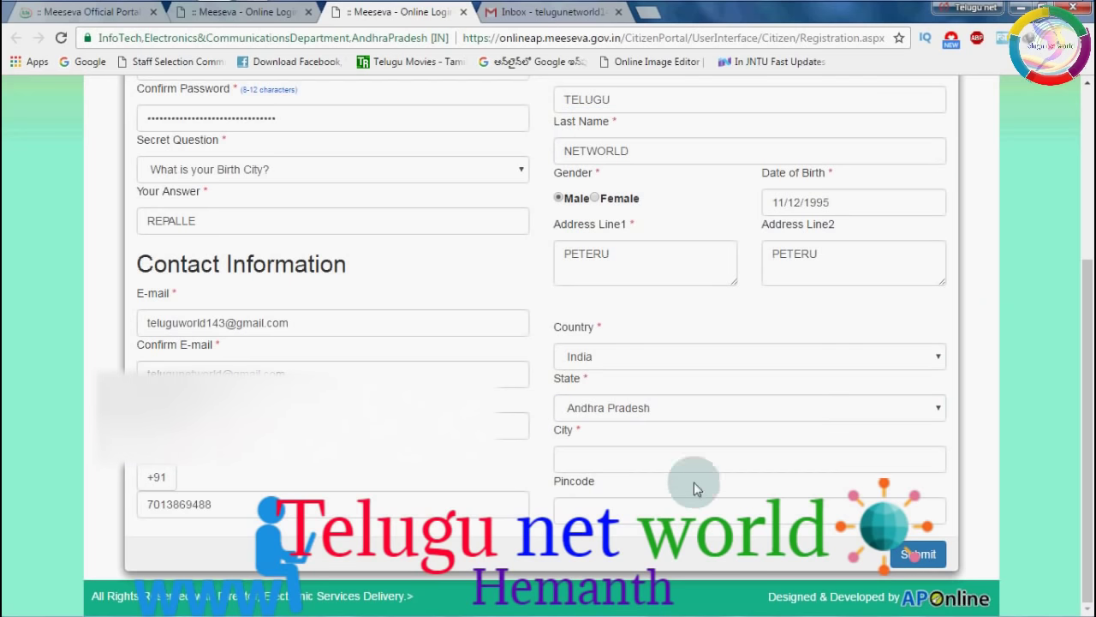
Step: Enter the city and pincode of the address
left_click(648, 461)
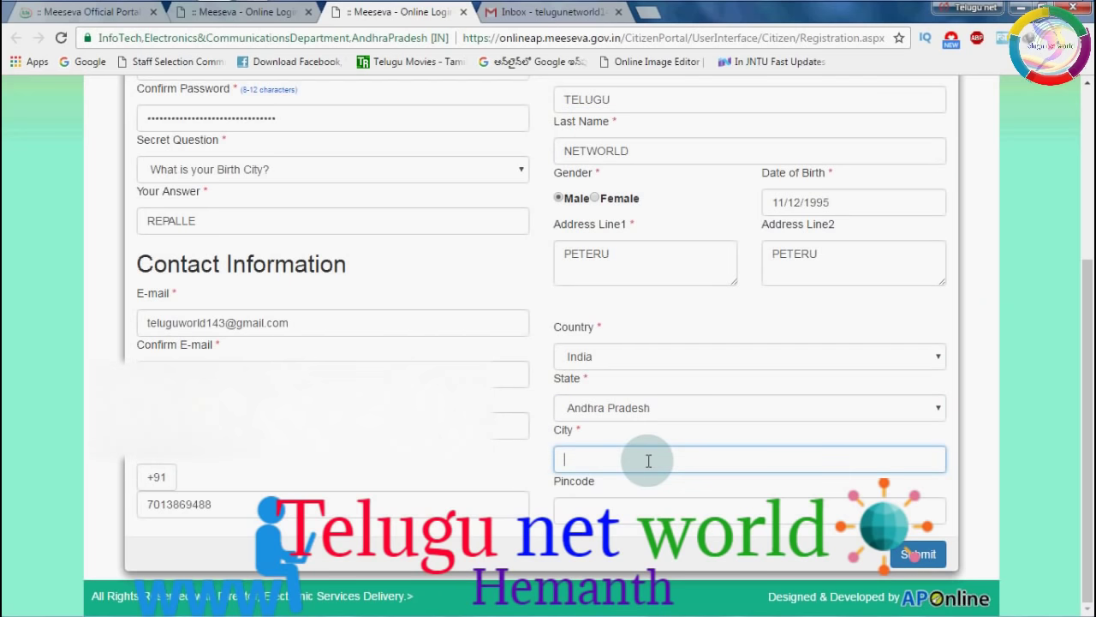
type("guntur")
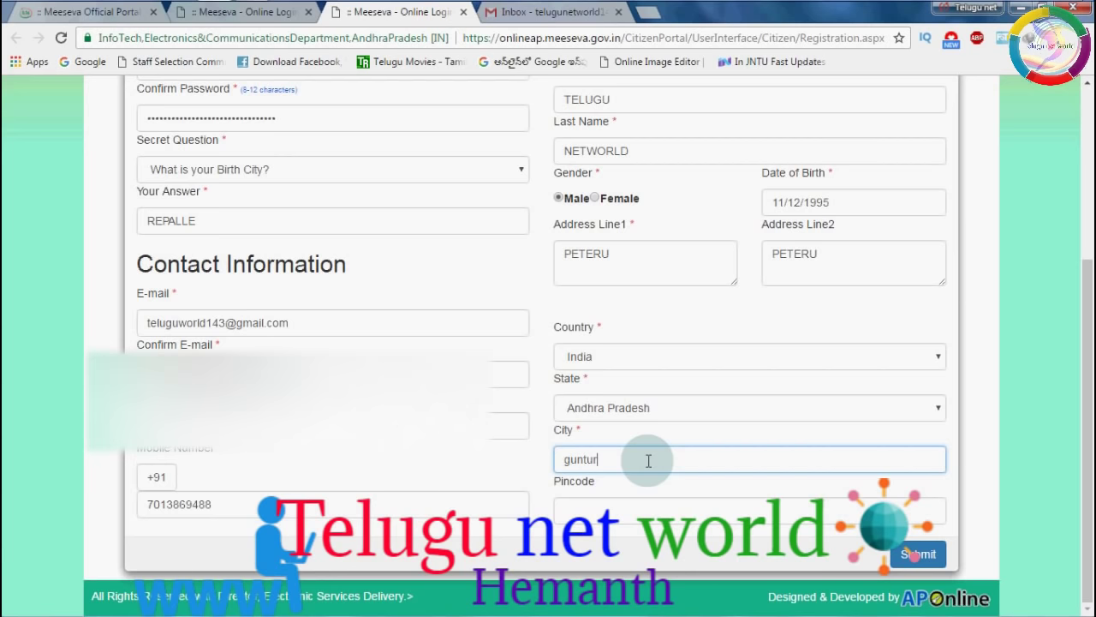
left_click(643, 499)
type("5")
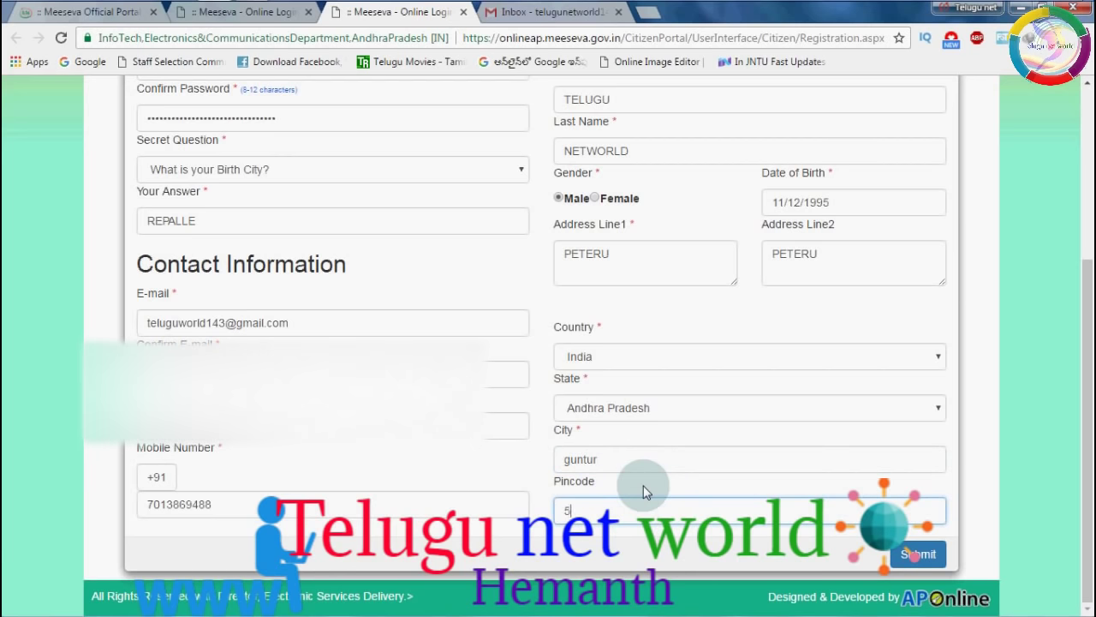
type("22265")
left_click(849, 558)
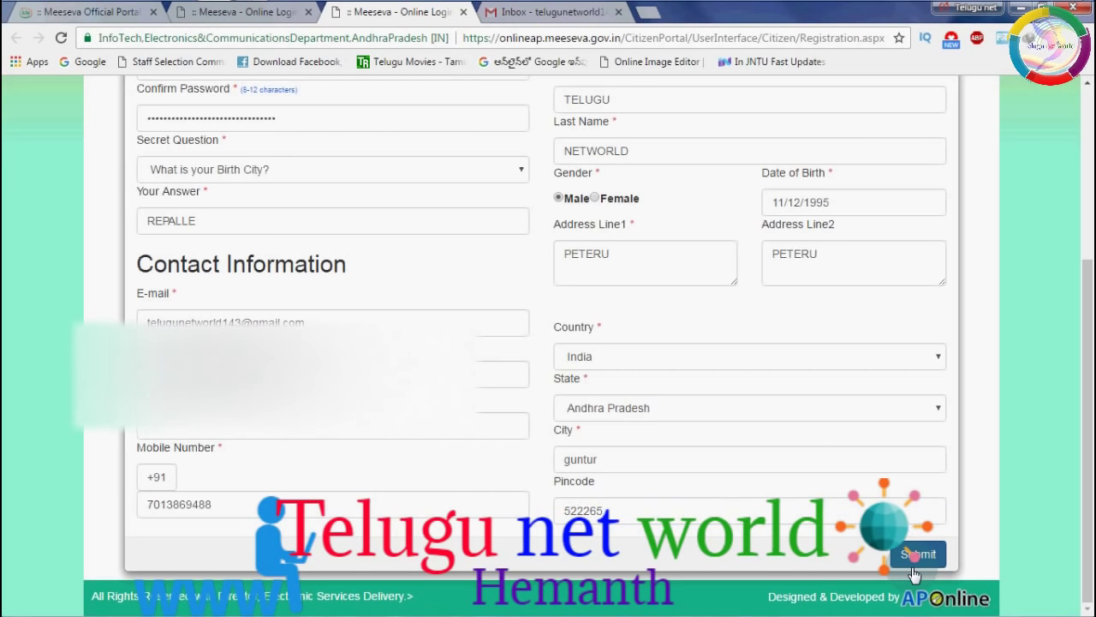
Step: Submit the registration, confirm it with the one-time password, and close the registration tab
left_click(941, 543)
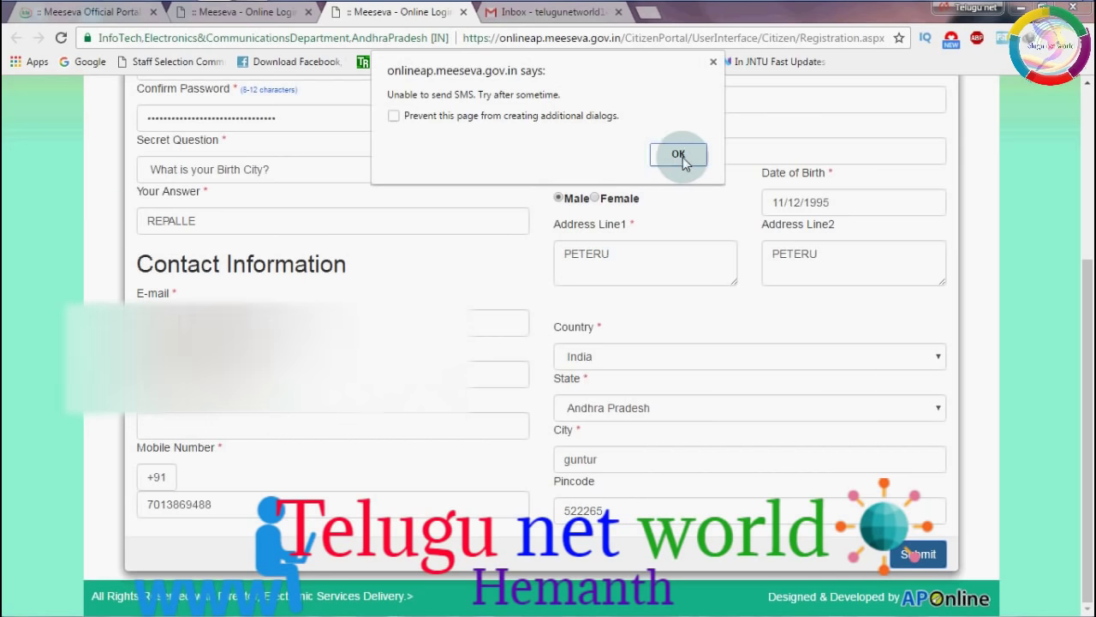
left_click(680, 154)
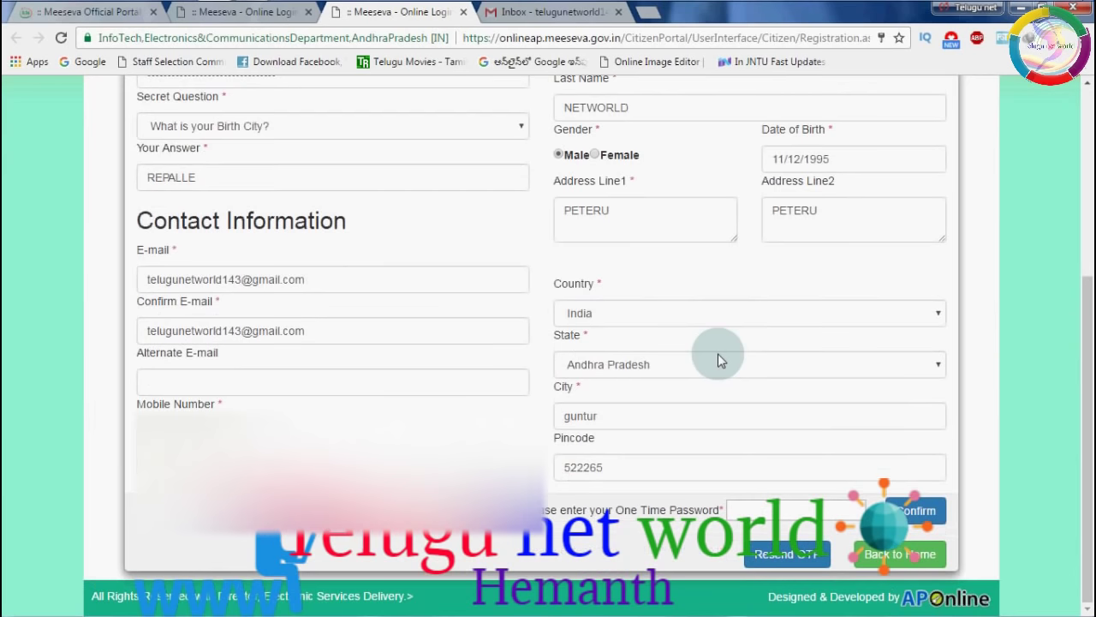
left_click(775, 511)
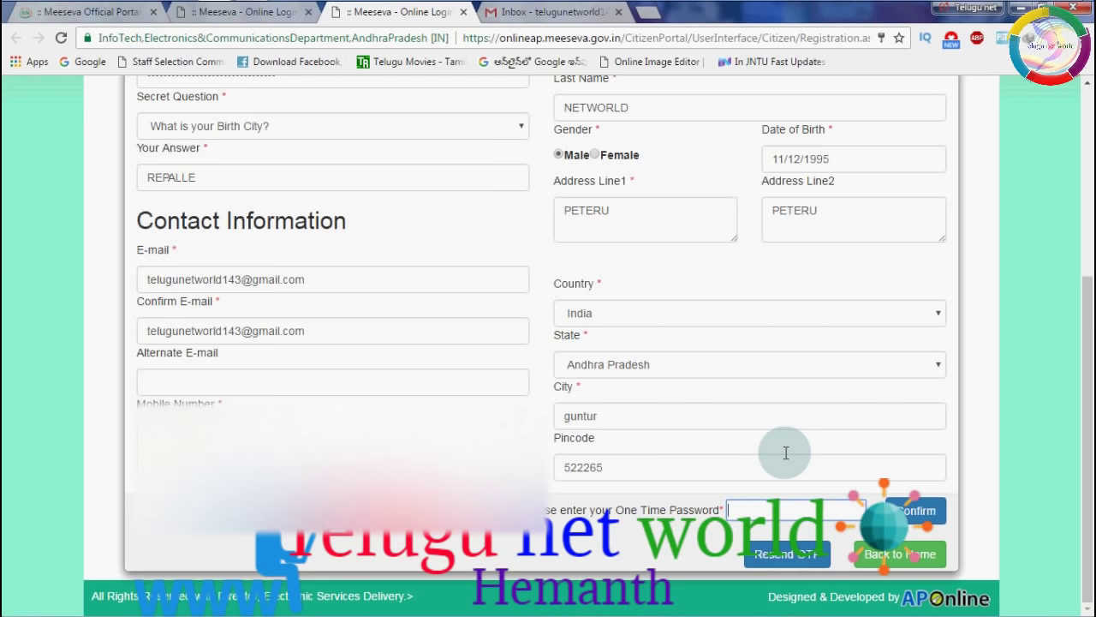
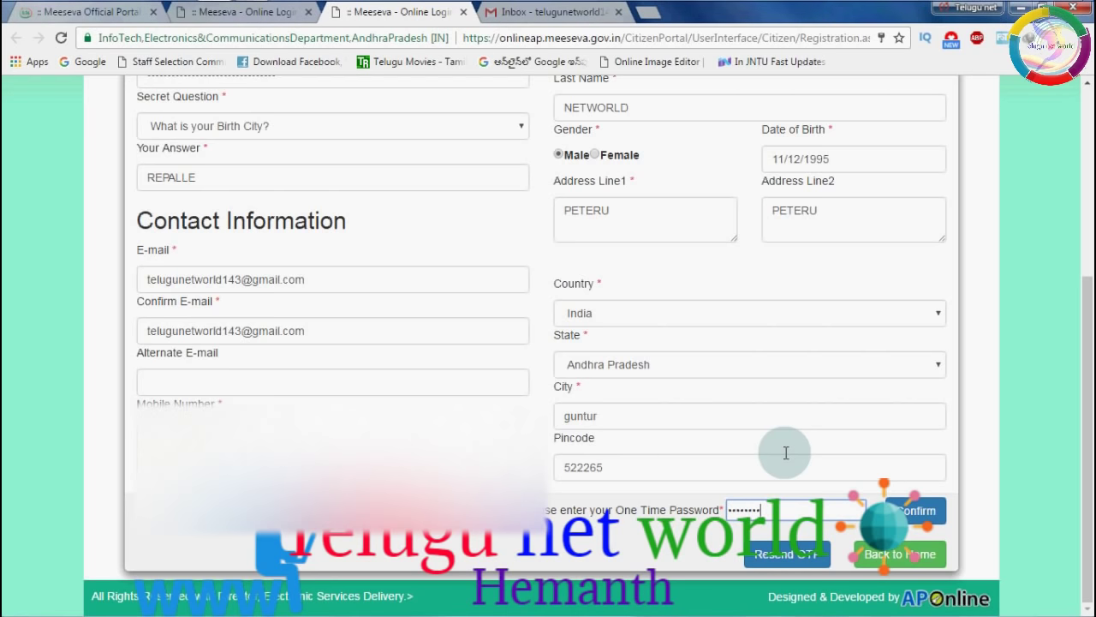
left_click(918, 512)
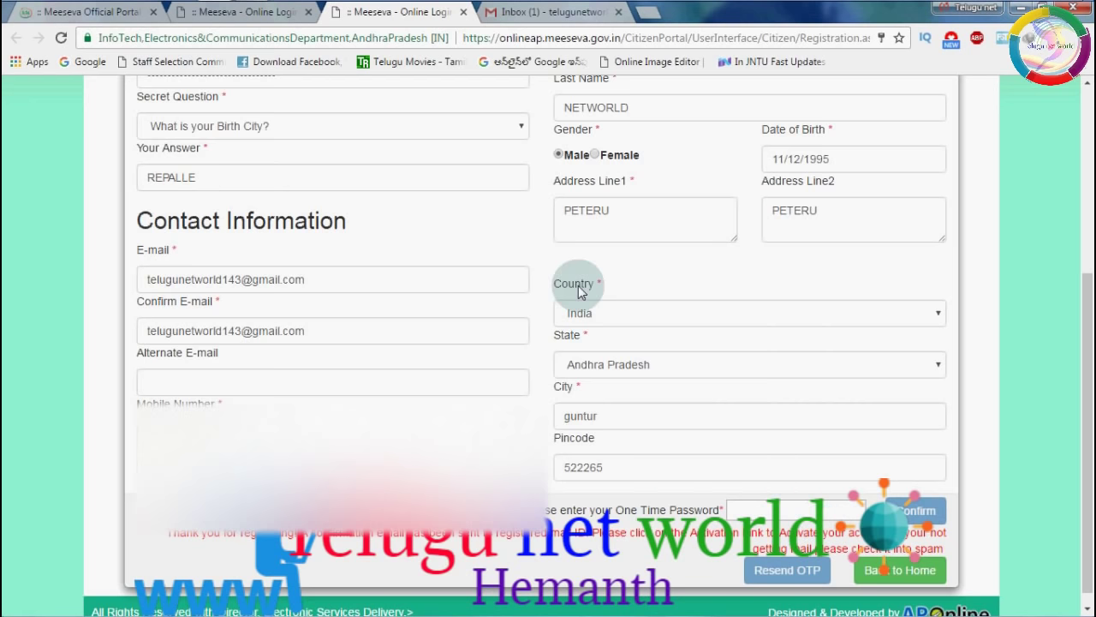
left_click(463, 12)
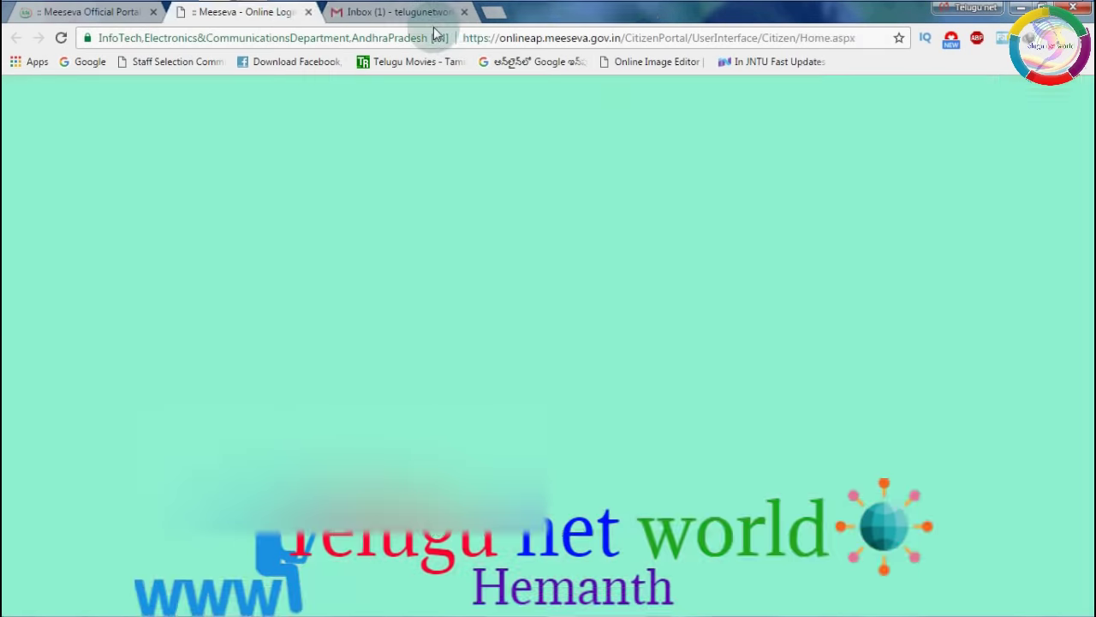
Step: Open the Meeseva Account Activation e-mail in Gmail and follow its activation link
left_click(403, 12)
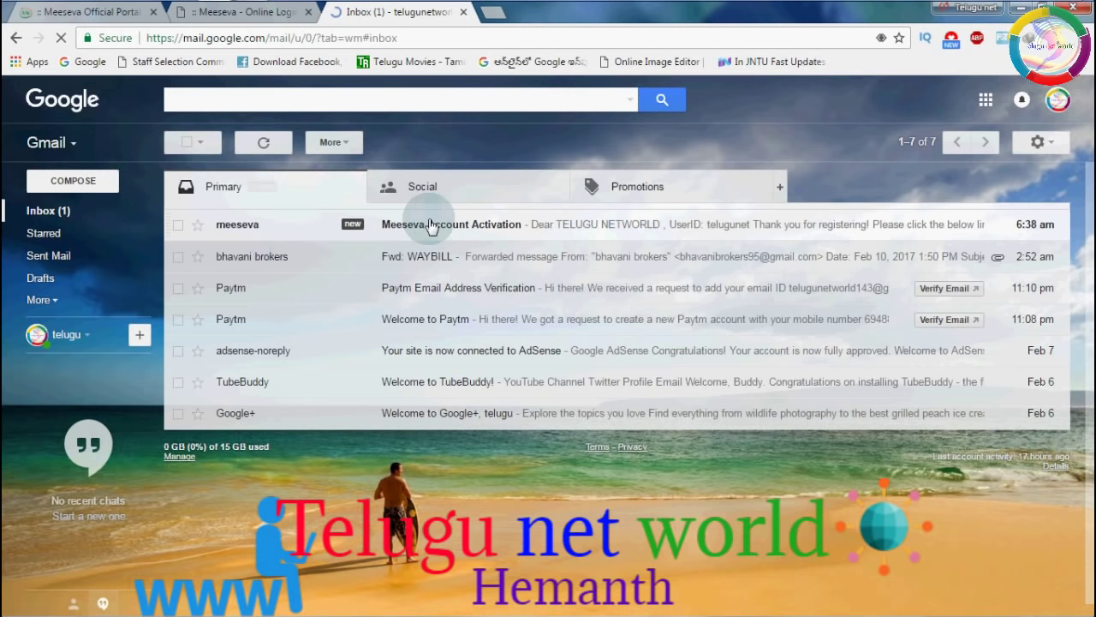
left_click(372, 237)
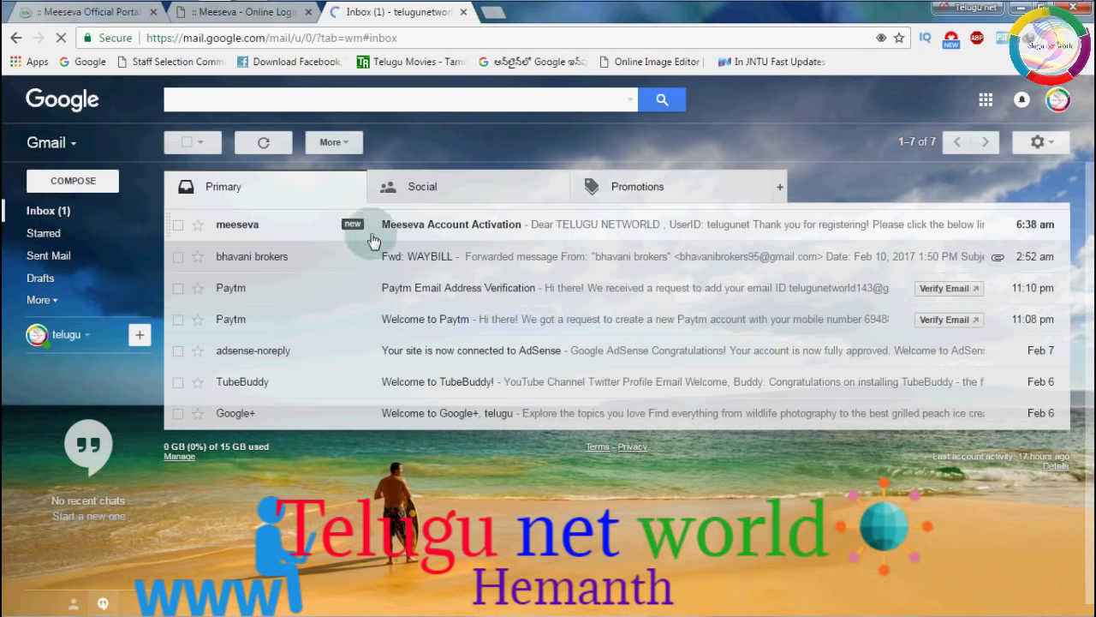
left_click(430, 231)
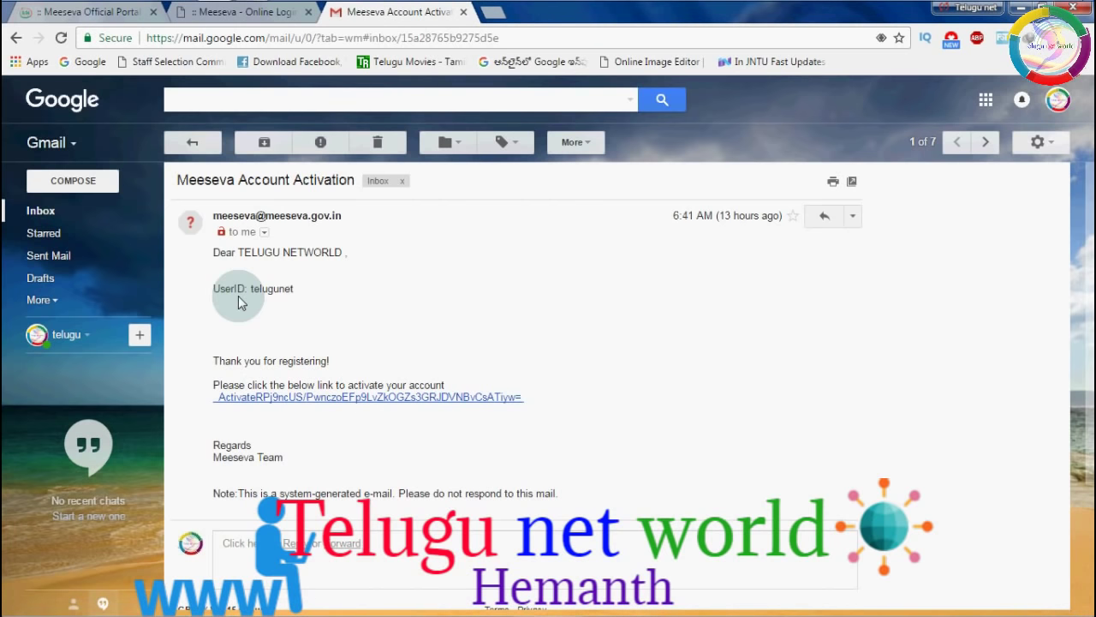
left_click(296, 398)
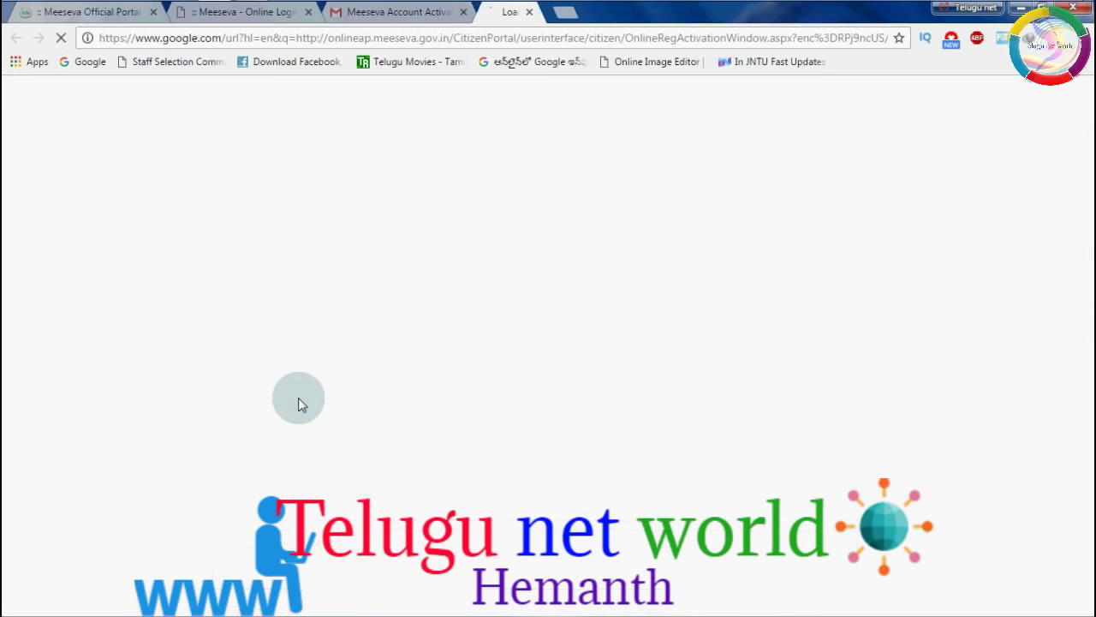
Step: Close the old portal tabs, go to Log in from the activation notice, and dismiss the announcement
left_click(308, 12)
left_click(152, 12)
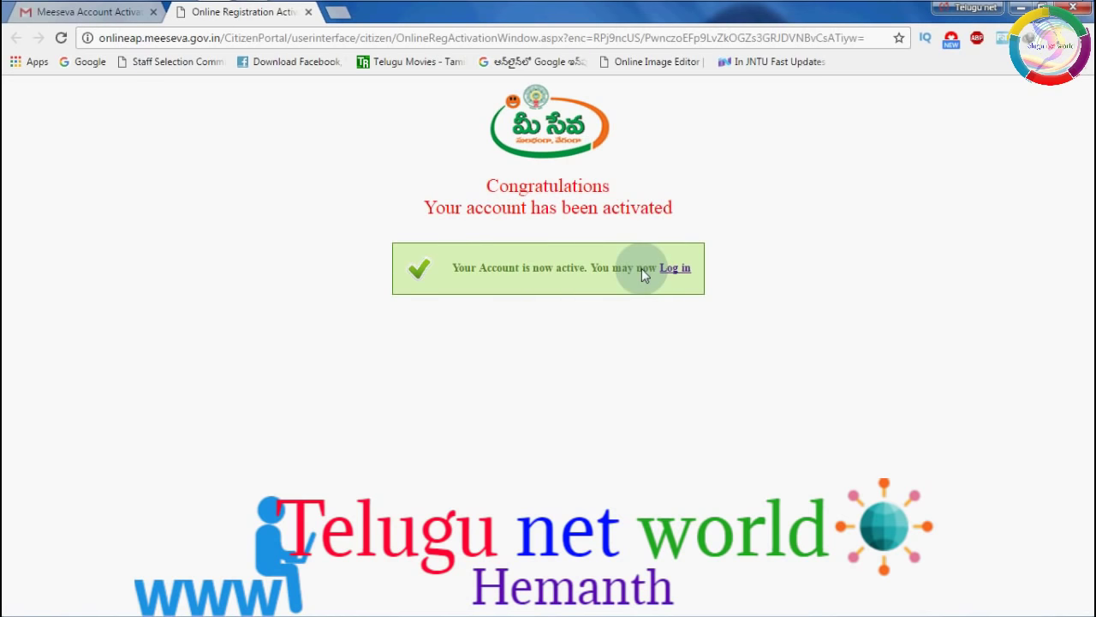
left_click(674, 268)
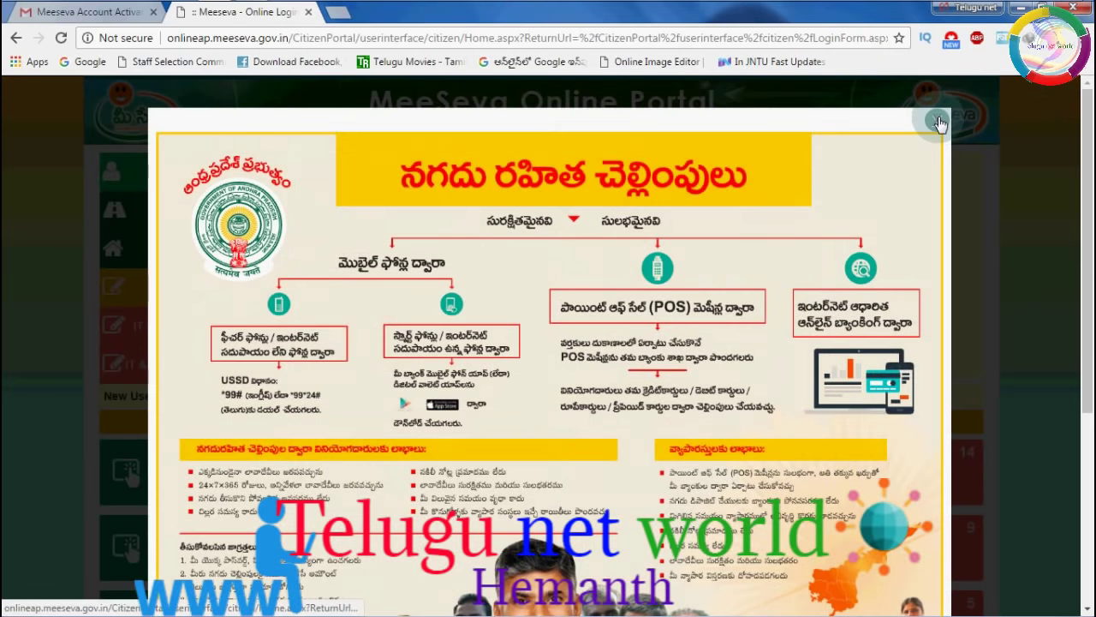
left_click(936, 115)
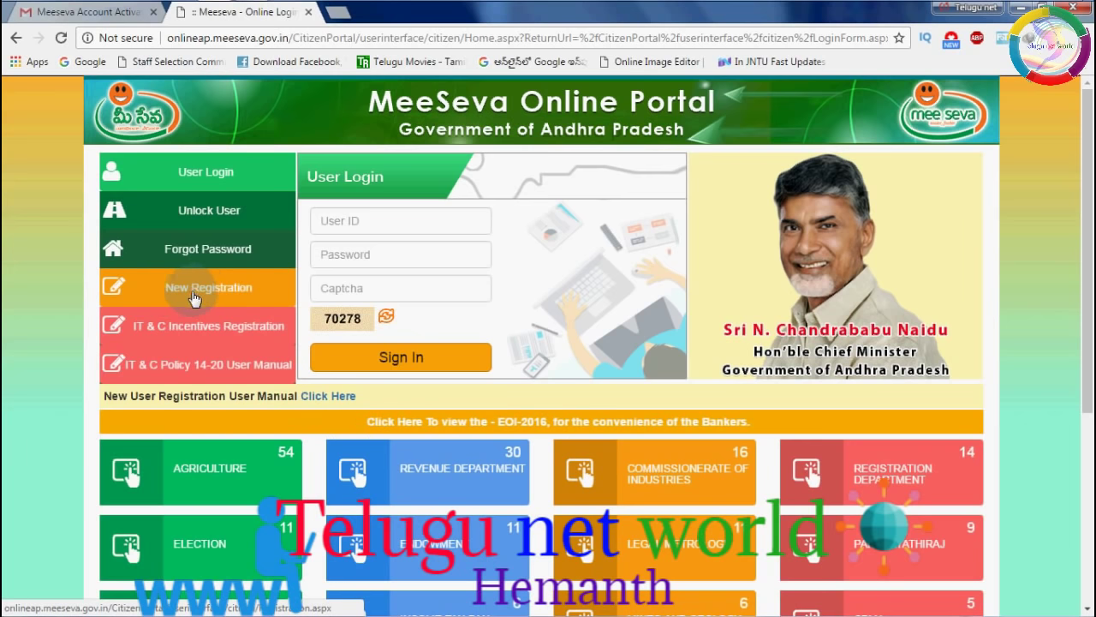
Step: Check the account on Unlock User with its user ID and captcha, confirming UnLocked status
left_click(209, 210)
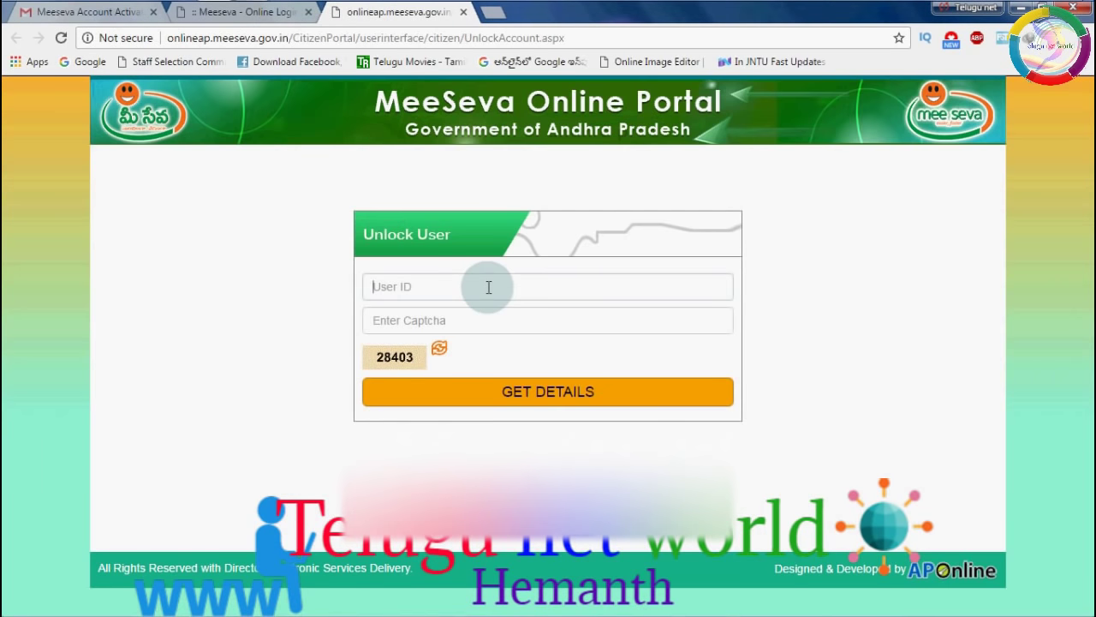
left_click(489, 286)
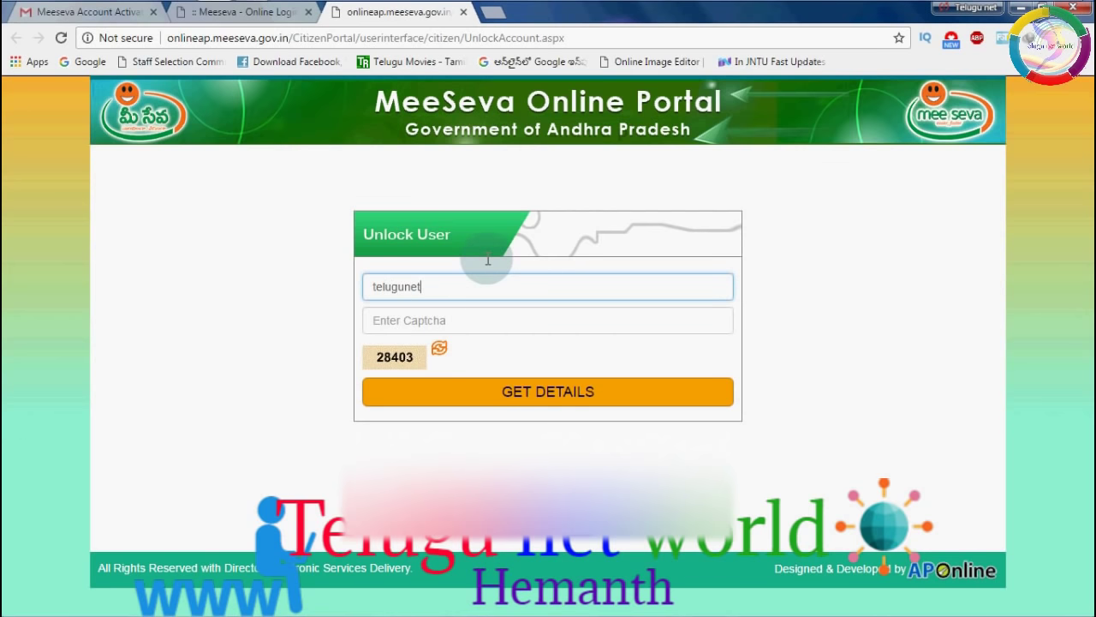
left_click(472, 315)
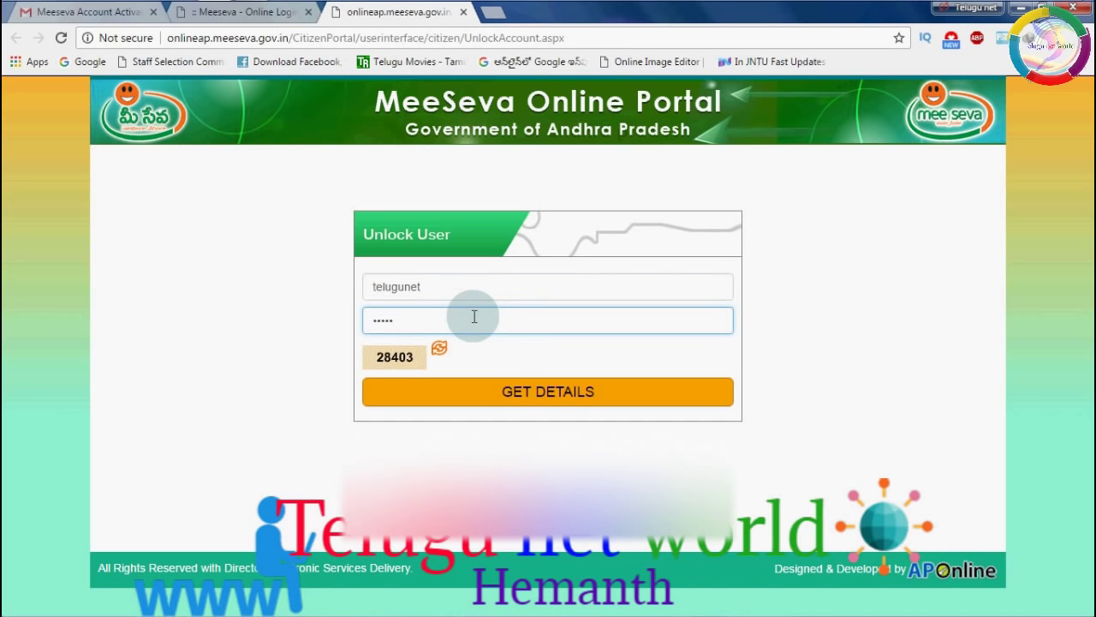
type("28403")
left_click(497, 391)
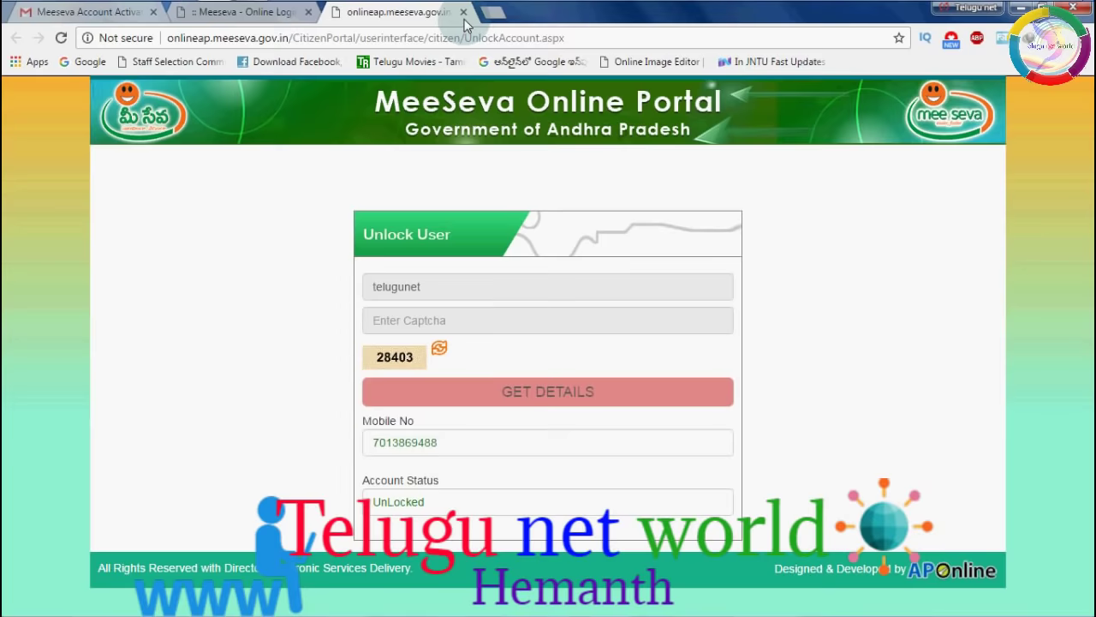
left_click(462, 12)
left_click(390, 221)
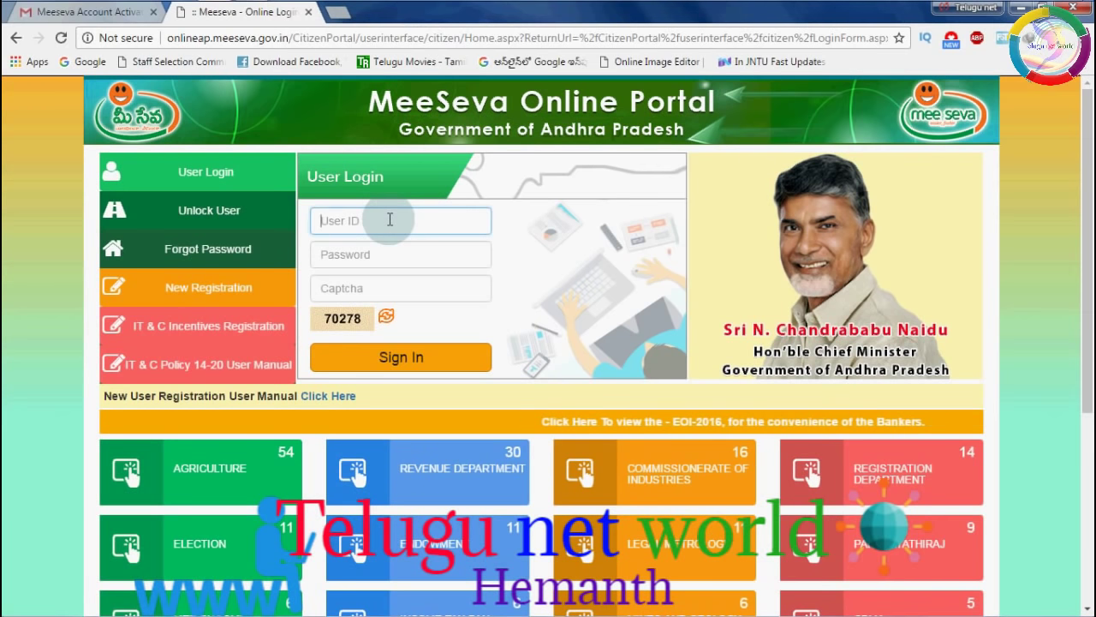
Step: Sign in on User Login with the user ID and password
type("telugunet")
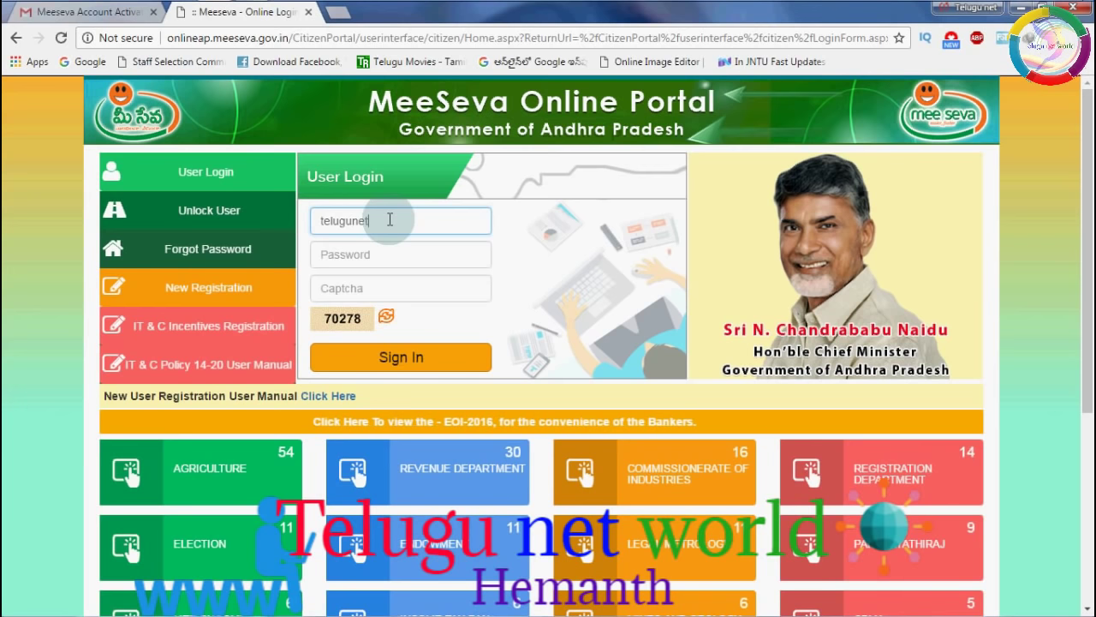
key("Tab")
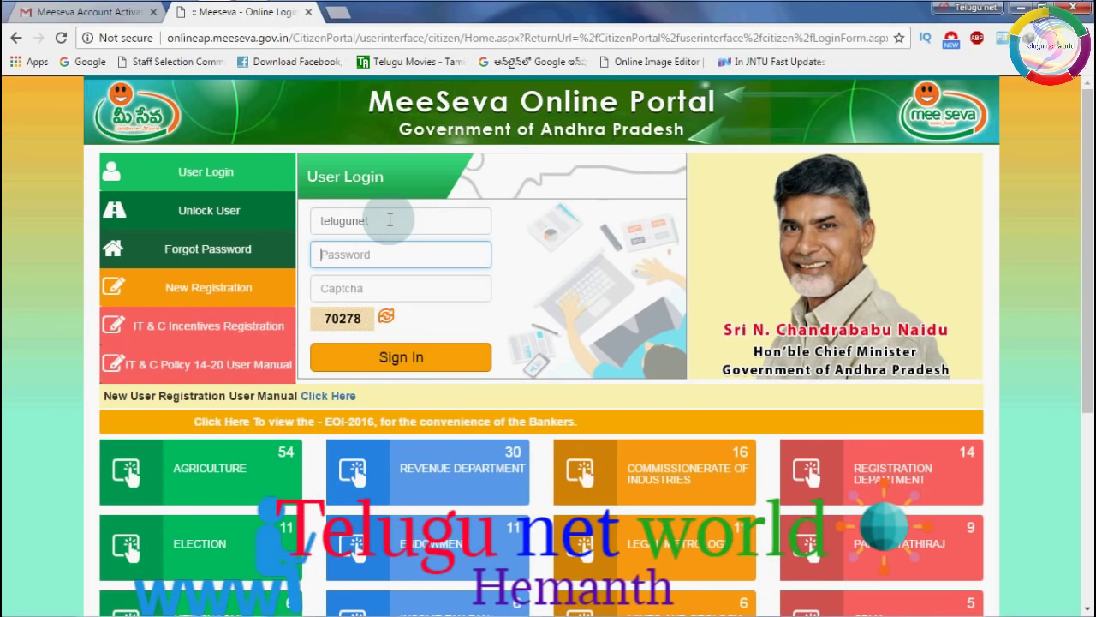
type("t")
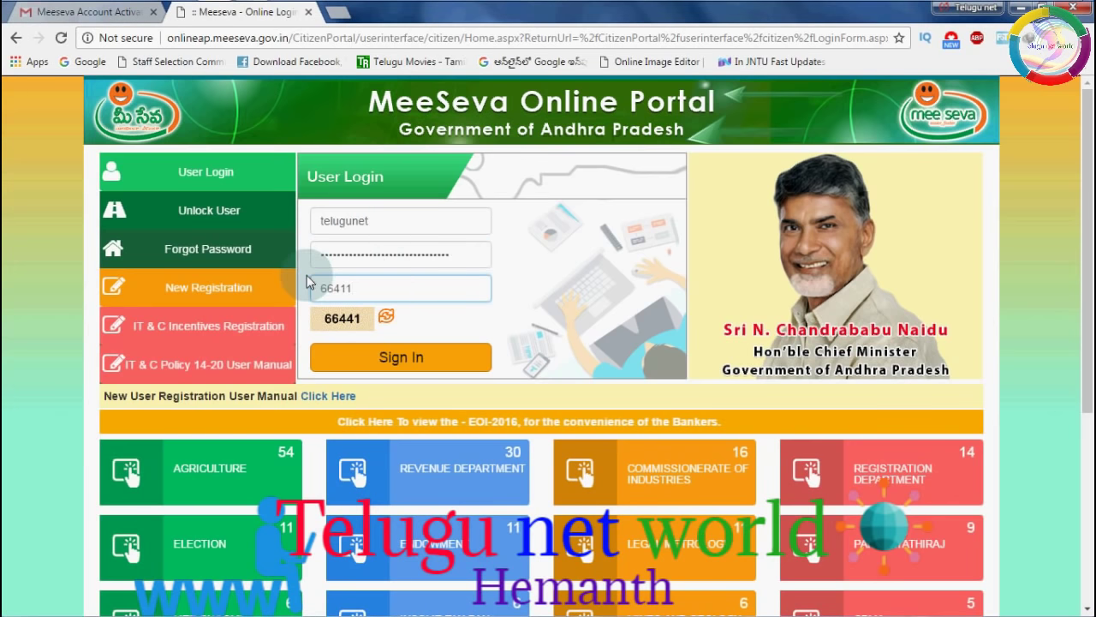
left_click(400, 359)
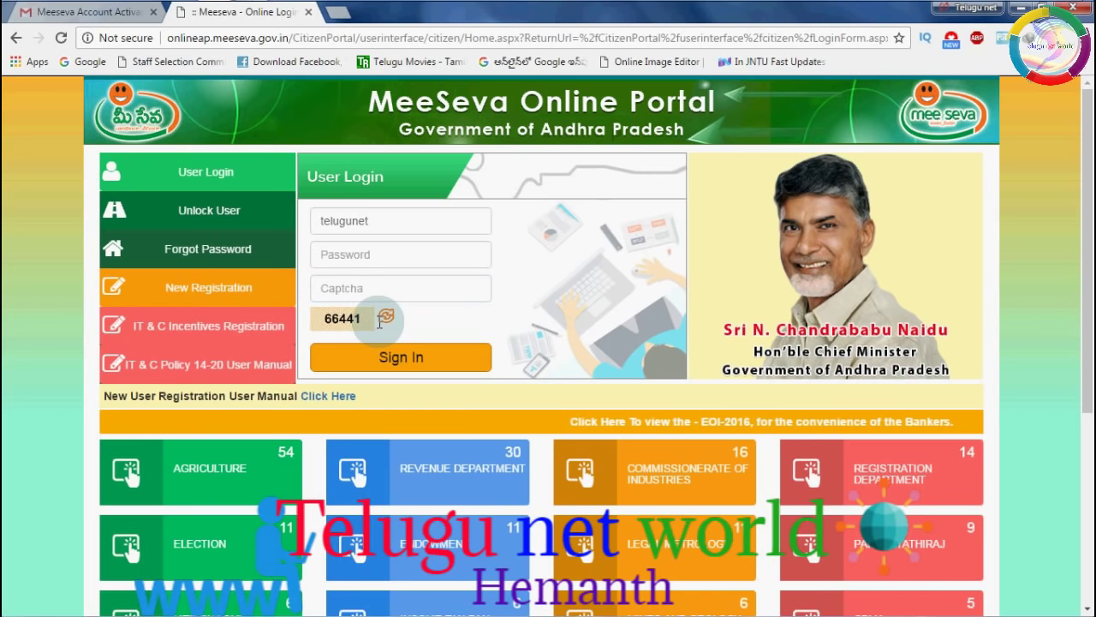
Step: Correct the User ID entry on the reset login form to retry signing in
scroll(377, 326, "down", 4)
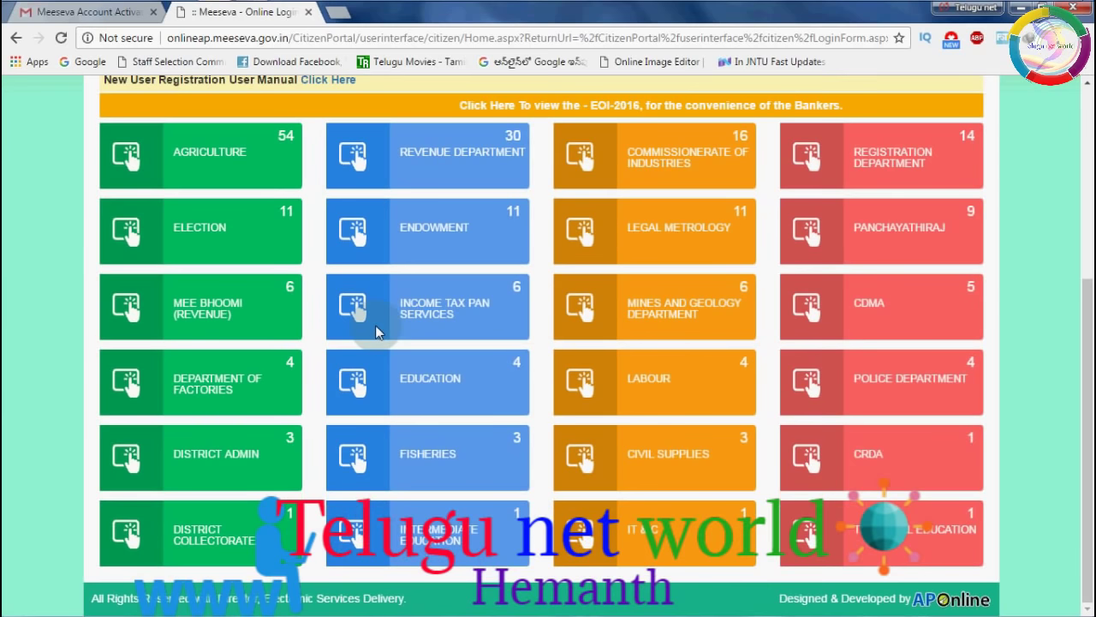
scroll(375, 327, "up", 4)
left_click(401, 227)
key("BackSpace")
key("BackSpace")
key("BackSpace")
key("BackSpace")
key("BackSpace")
key("BackSpace")
key("BackSpace")
key("BackSpace")
key("BackSpace")
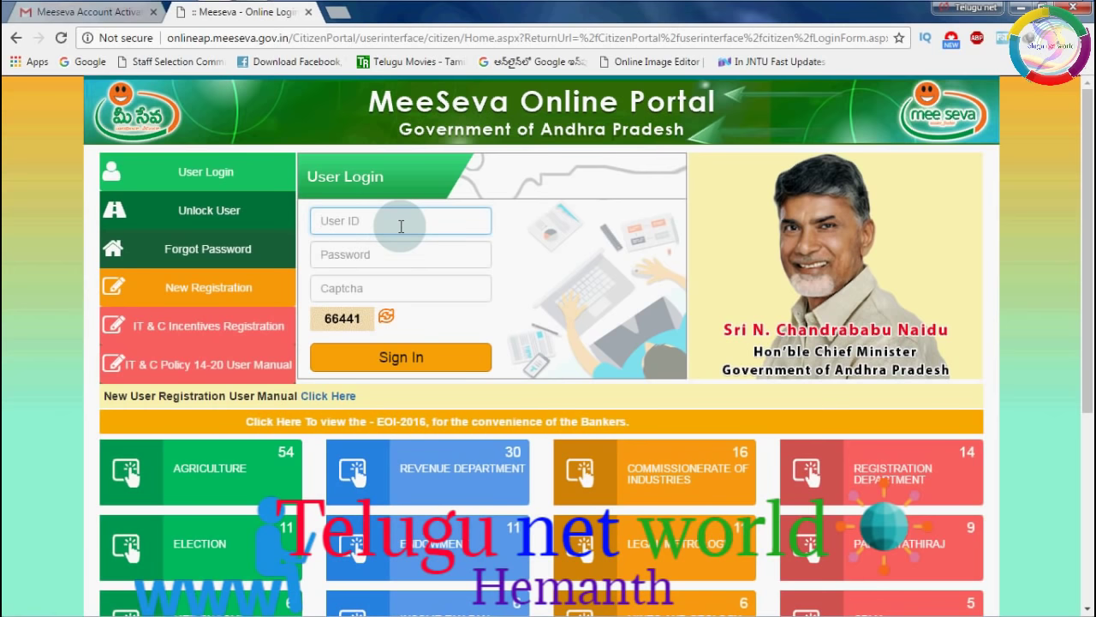
type("YHEM")
key("BackSpace")
key("BackSpace")
key("BackSpace")
key("BackSpace")
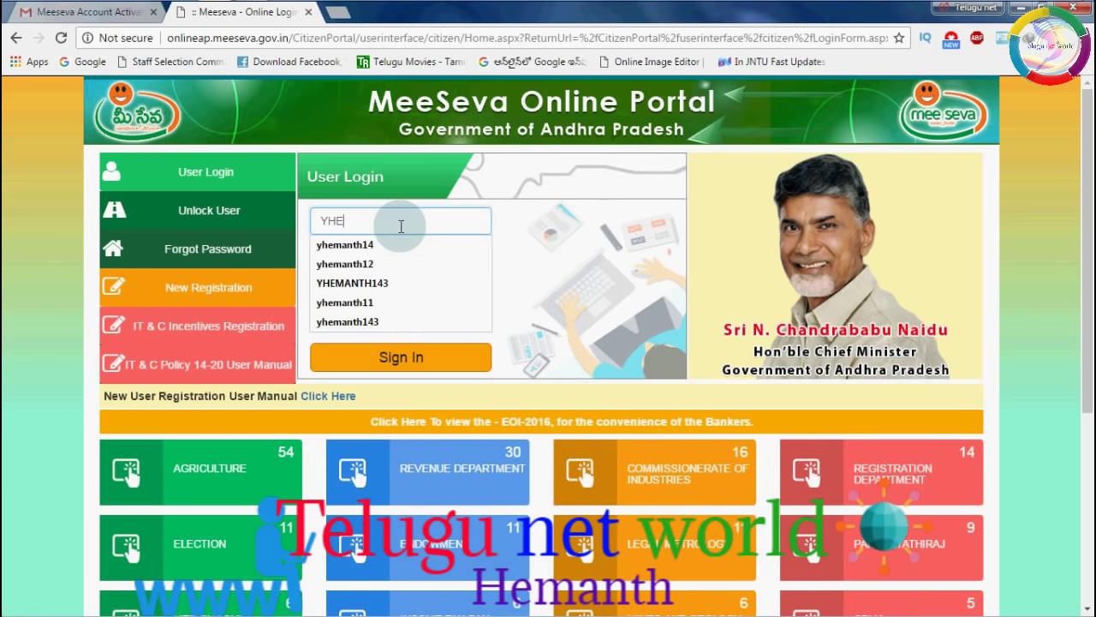
type("yhemanth")
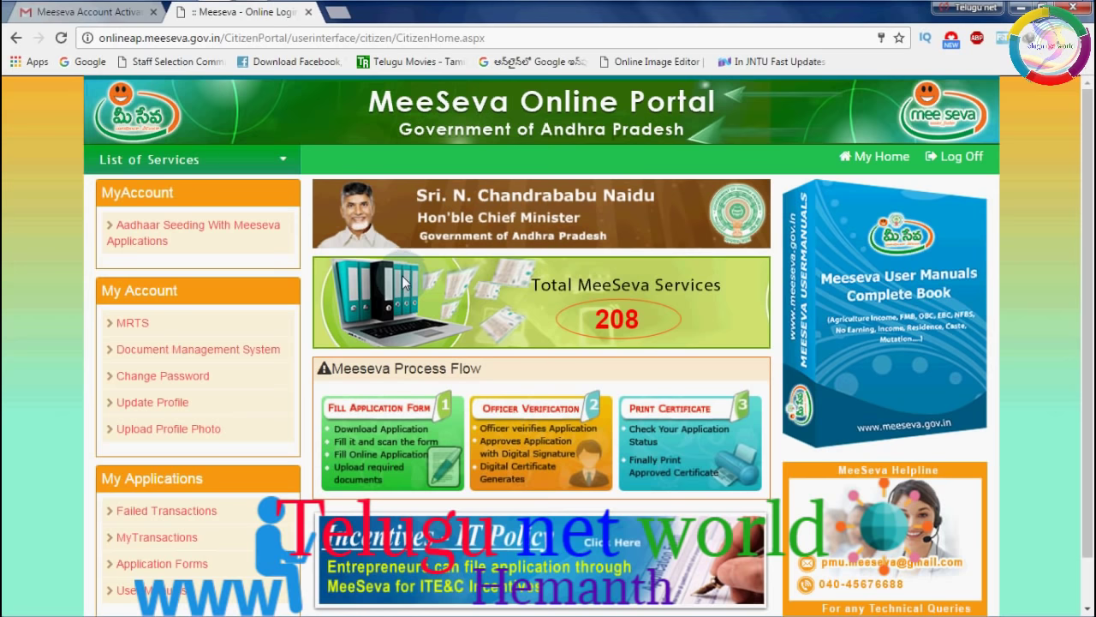
scroll(408, 286, "down", 1)
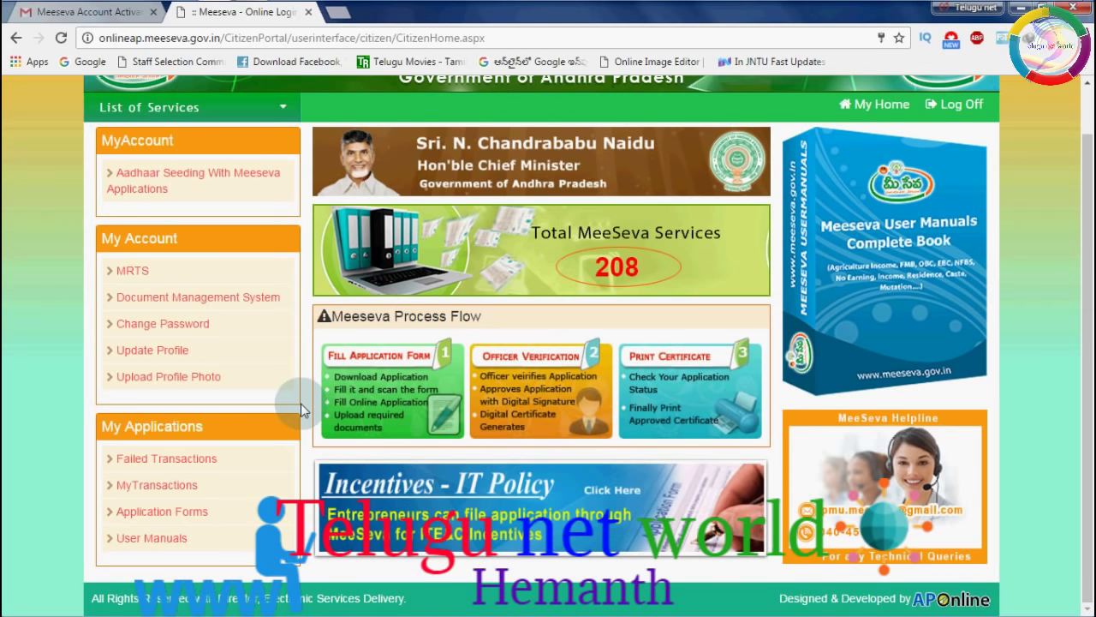
scroll(313, 402, "up", 1)
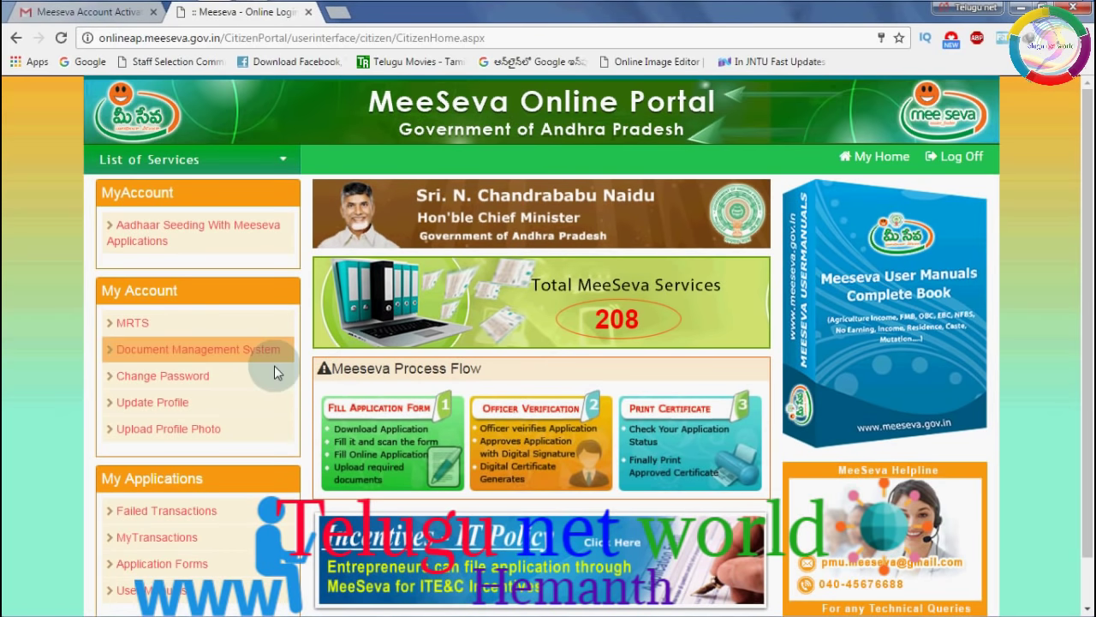
scroll(274, 371, "down", 1)
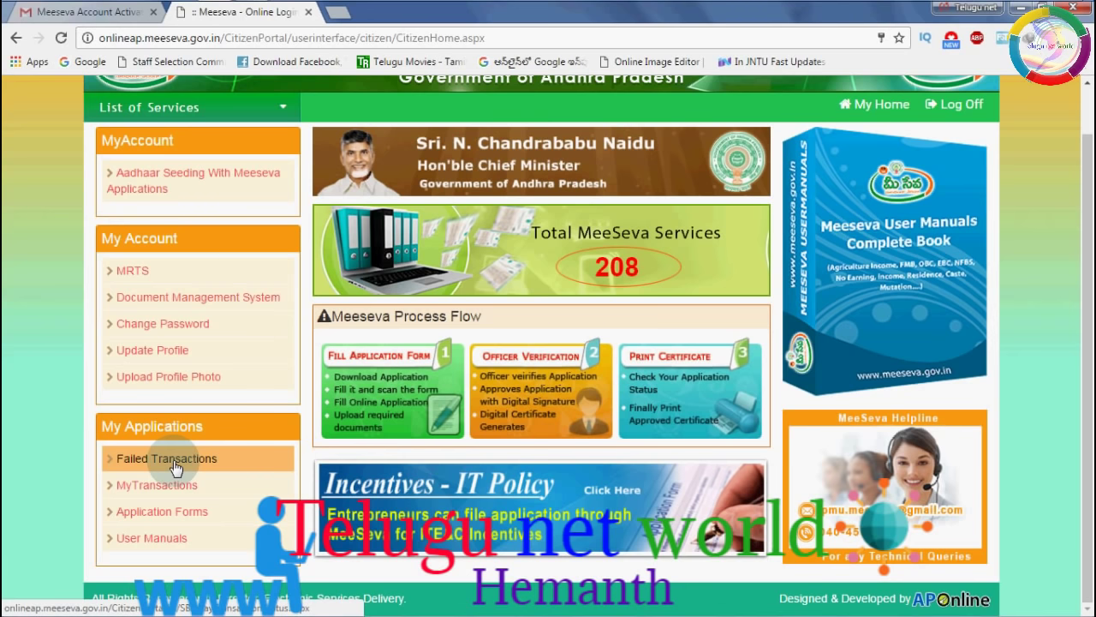